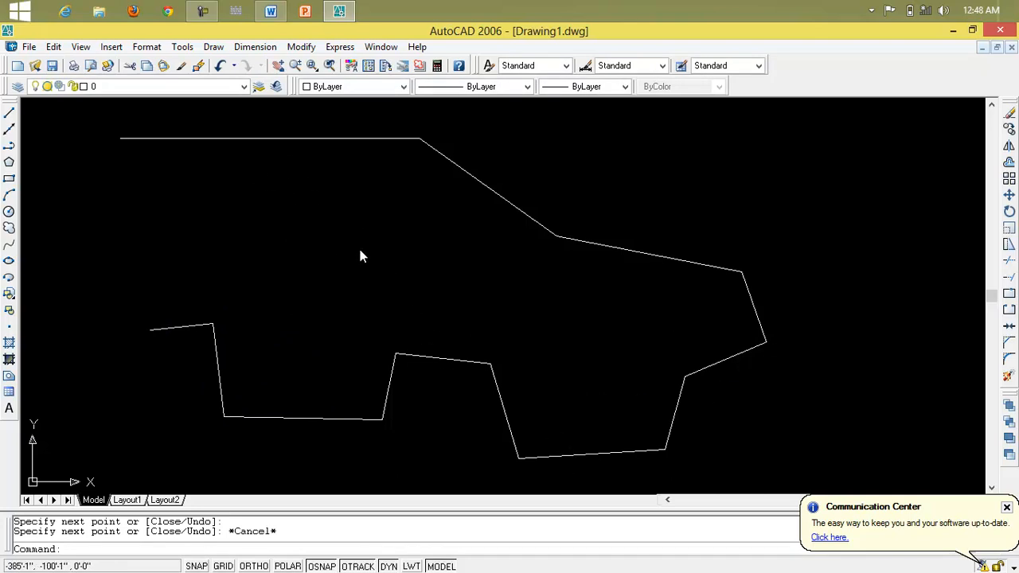
Select the top, middle lower, upper sloping and lower-left line segments individually to inspect them as separate objects, and clear the selection.
left_click(320, 138)
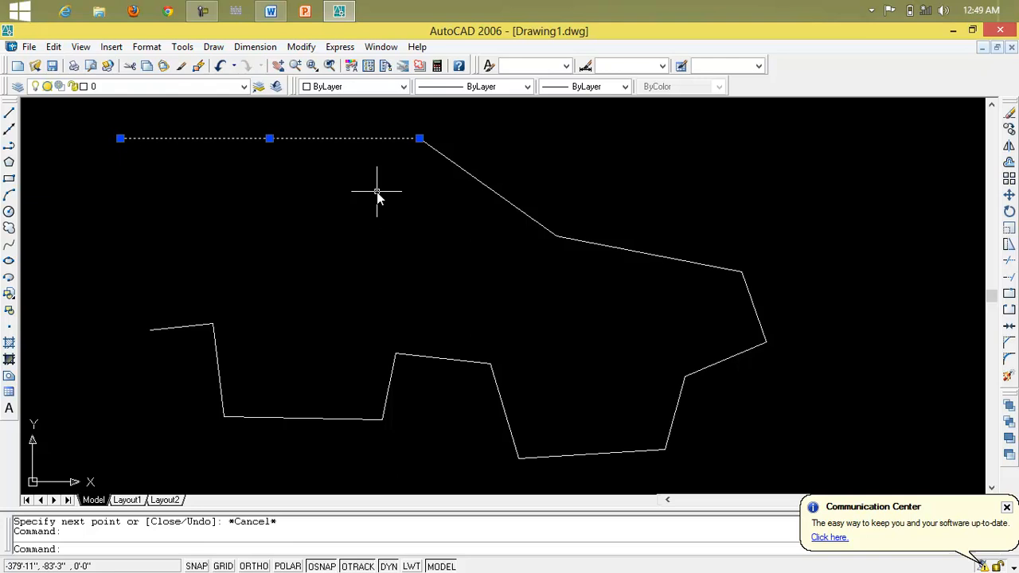
scroll(377, 192, "up", 2)
left_click(440, 427)
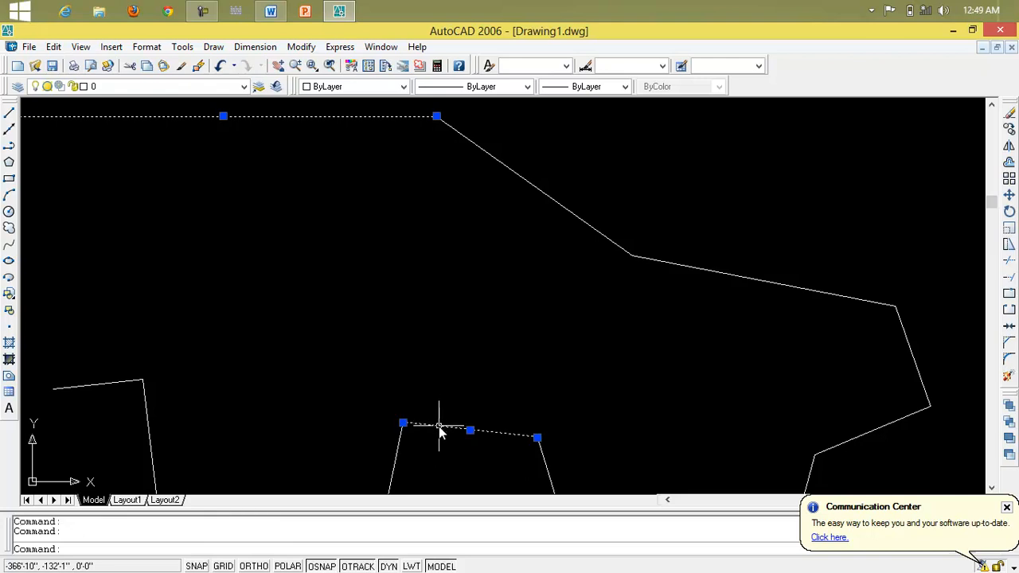
scroll(438, 414, "down", 5)
scroll(452, 360, "up", 3)
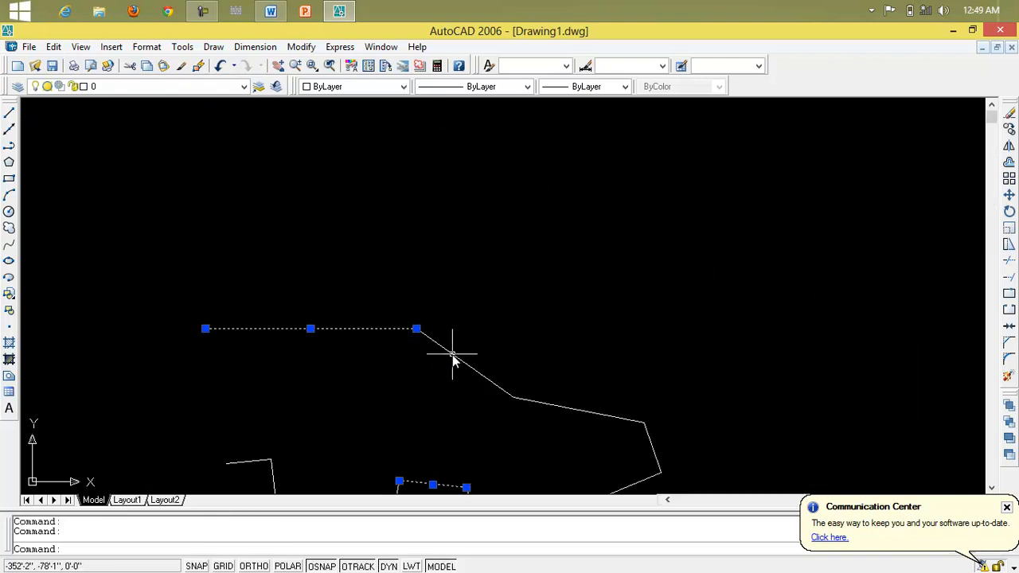
left_click(453, 358)
scroll(412, 387, "up", 2)
middle_click_drag(411, 387, 412, 220)
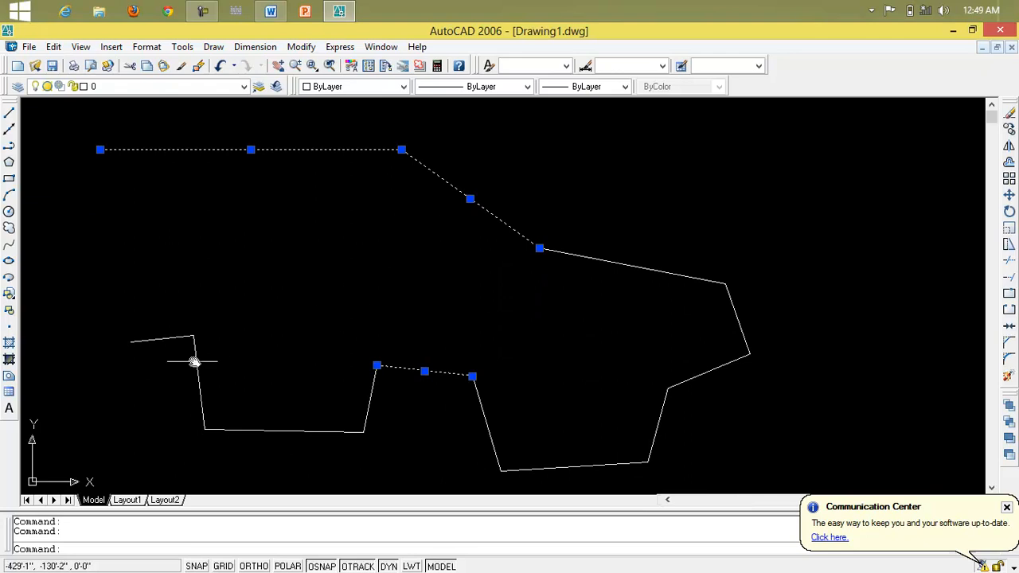
left_click(169, 336)
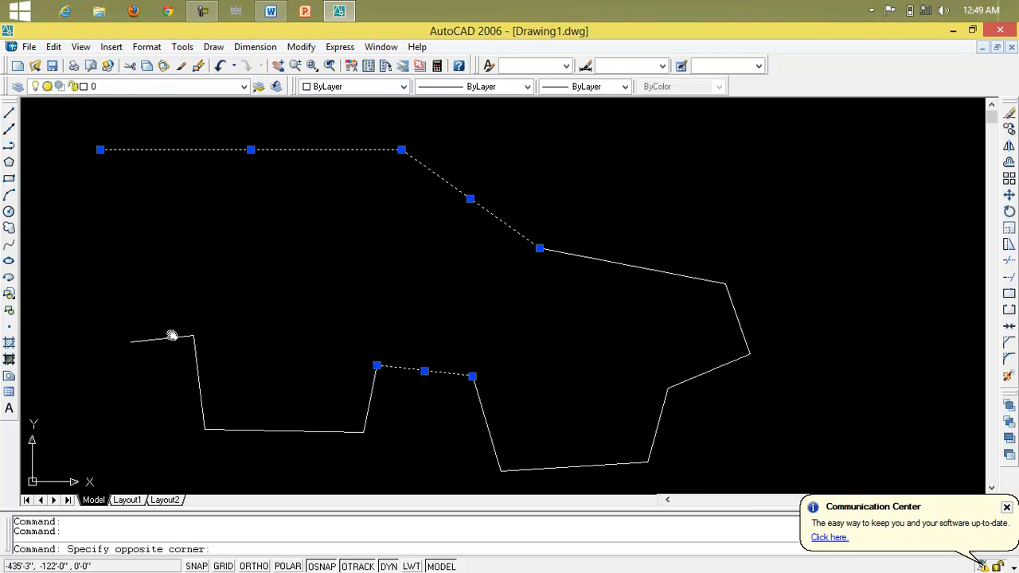
left_click(175, 338)
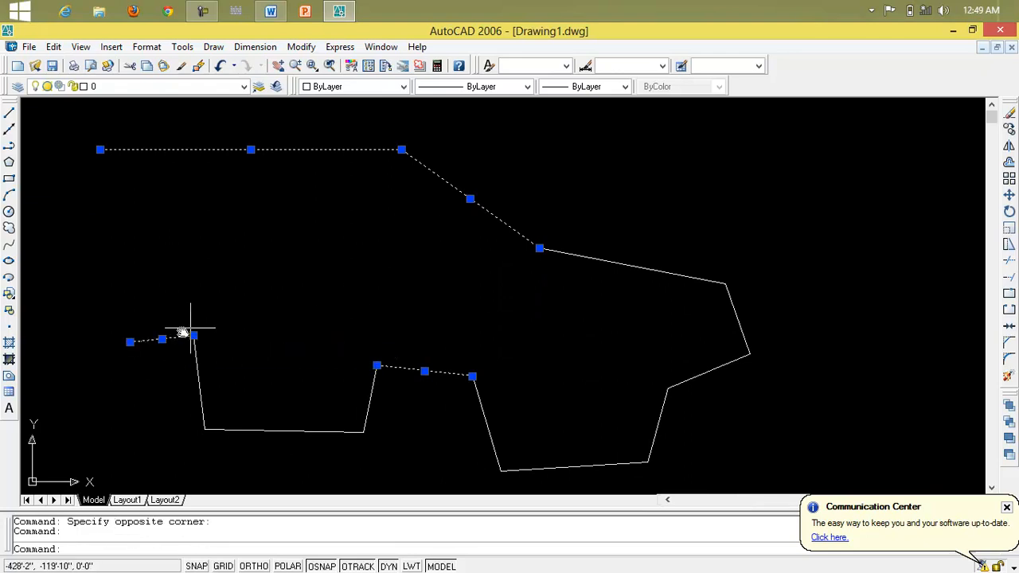
right_click(232, 314)
key("Escape")
key("Escape")
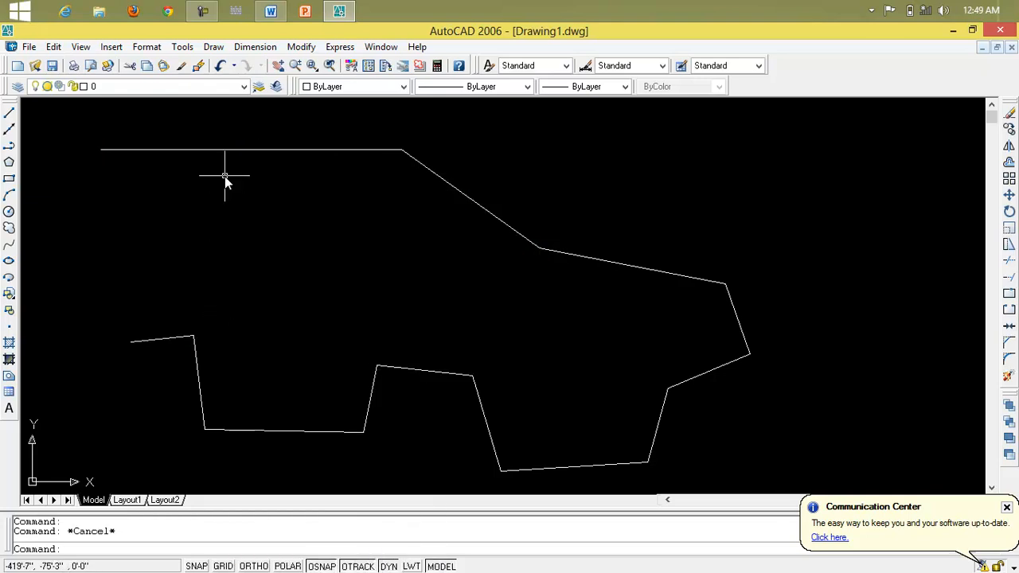
Erase the top horizontal line and the sloping line adjoining its right end.
left_click(225, 150)
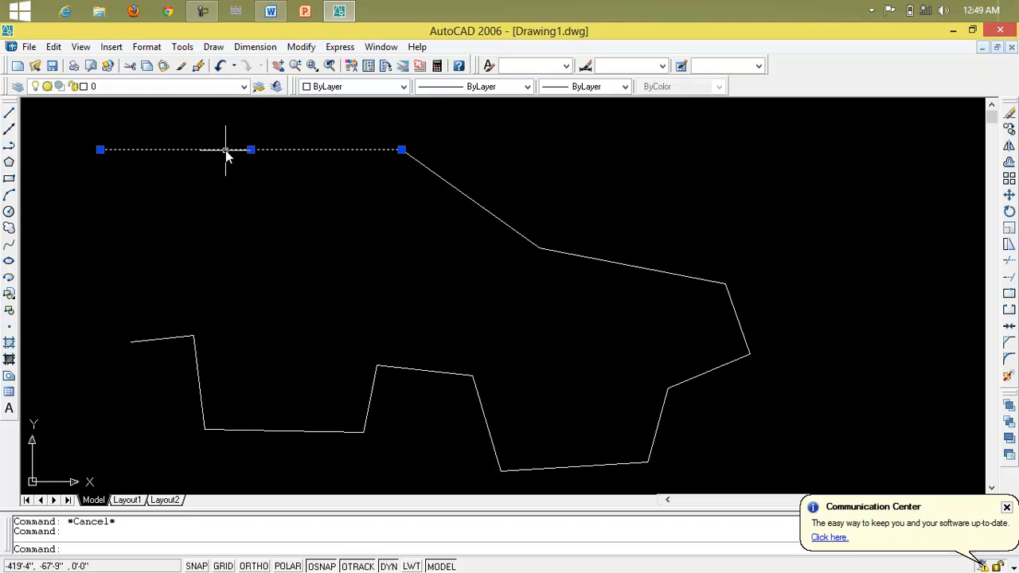
key("Delete")
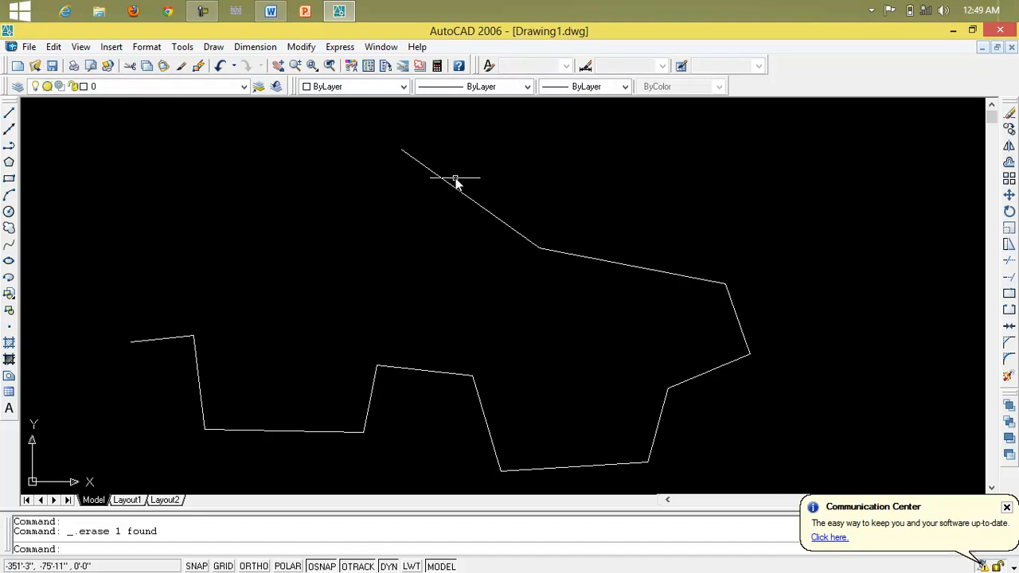
left_click(456, 185)
key("Delete")
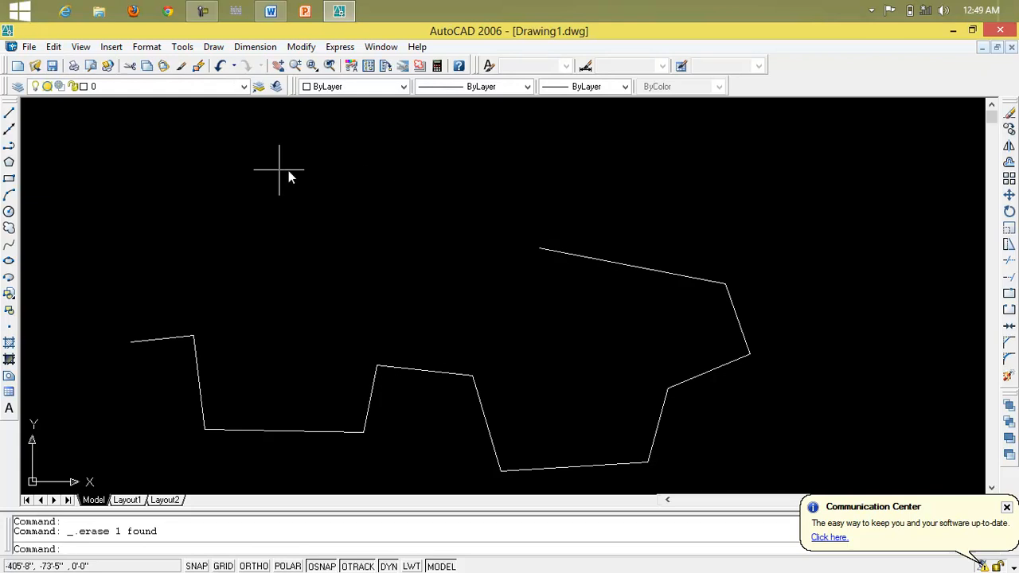
Draw an open zigzag polyline with fifteen vertices above and across the remaining line segments, ending inside the outline.
left_click(9, 148)
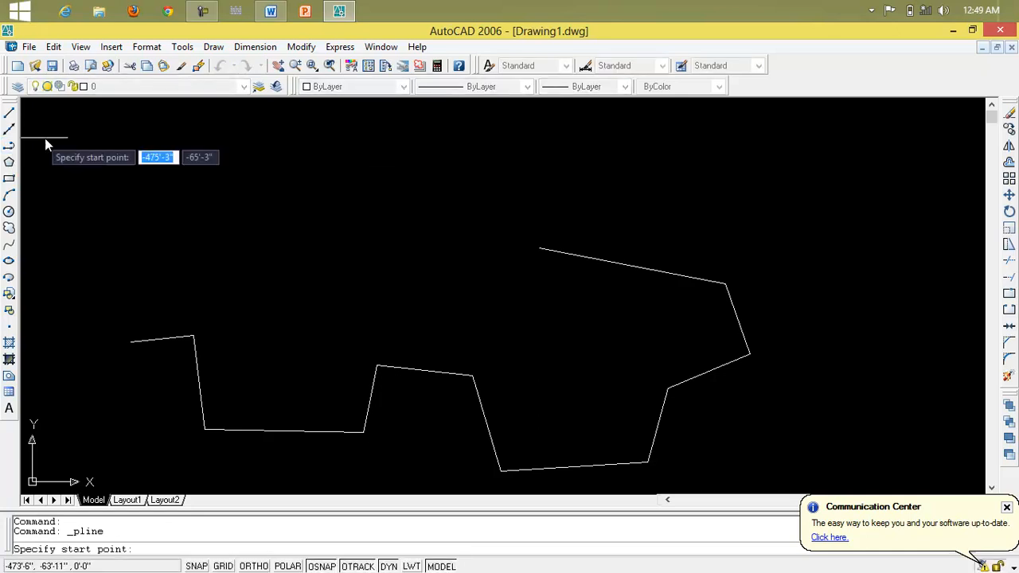
left_click(104, 291)
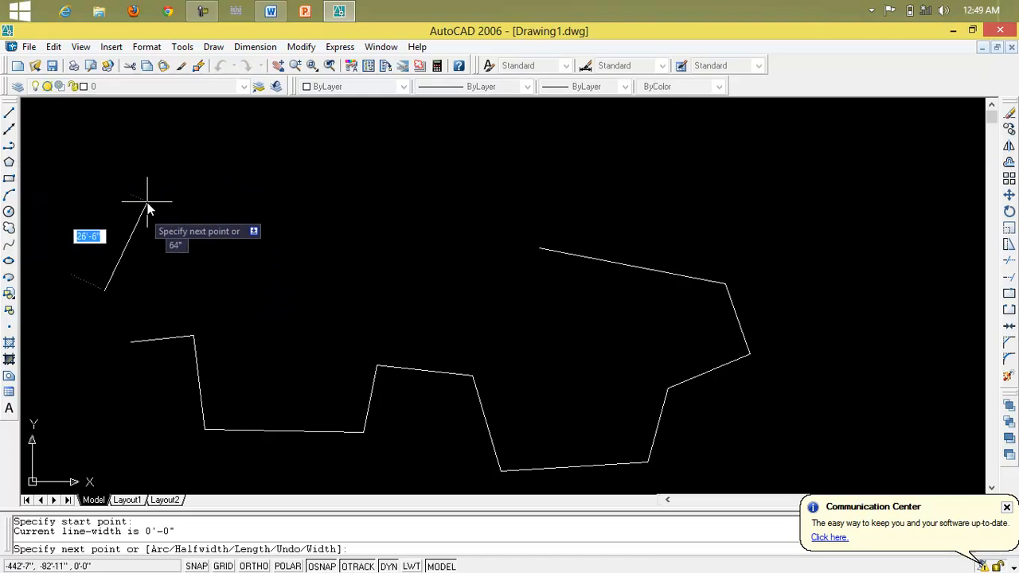
left_click(185, 155)
left_click(445, 178)
left_click(414, 282)
left_click(511, 294)
left_click(532, 175)
left_click(690, 166)
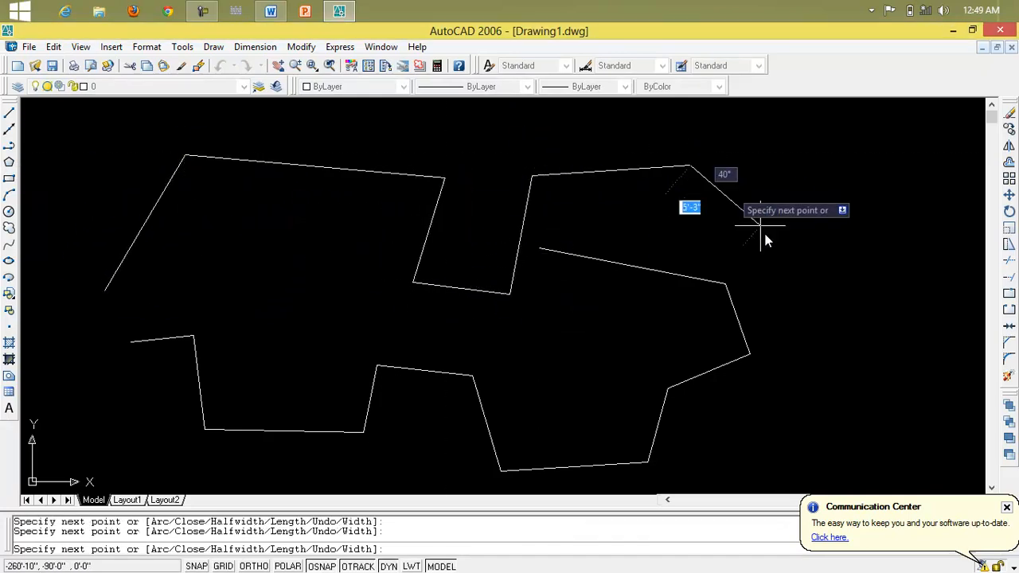
left_click(918, 386)
left_click(803, 433)
left_click(612, 436)
left_click(587, 337)
left_click(511, 360)
left_click(344, 327)
left_click(272, 232)
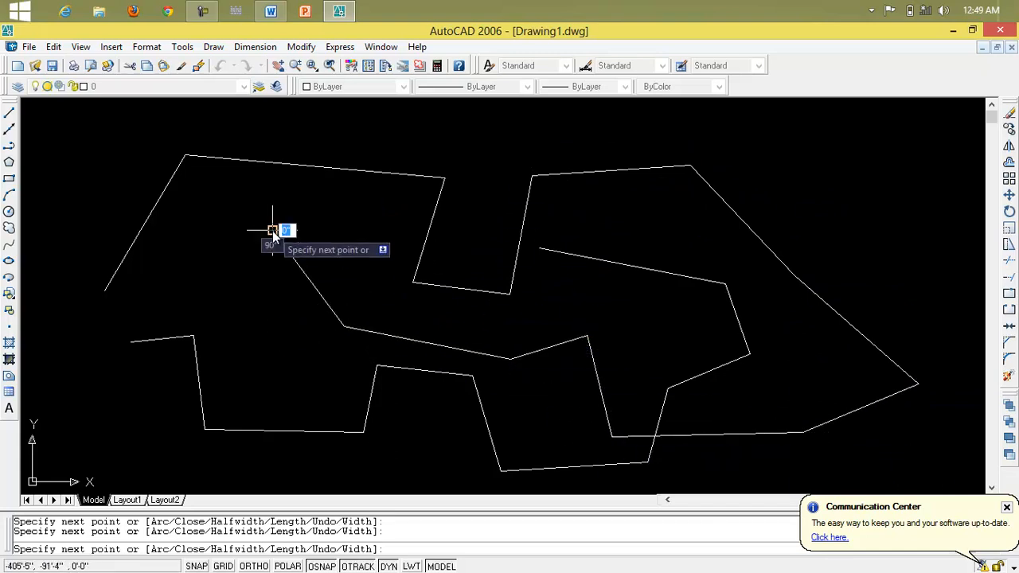
key("Escape")
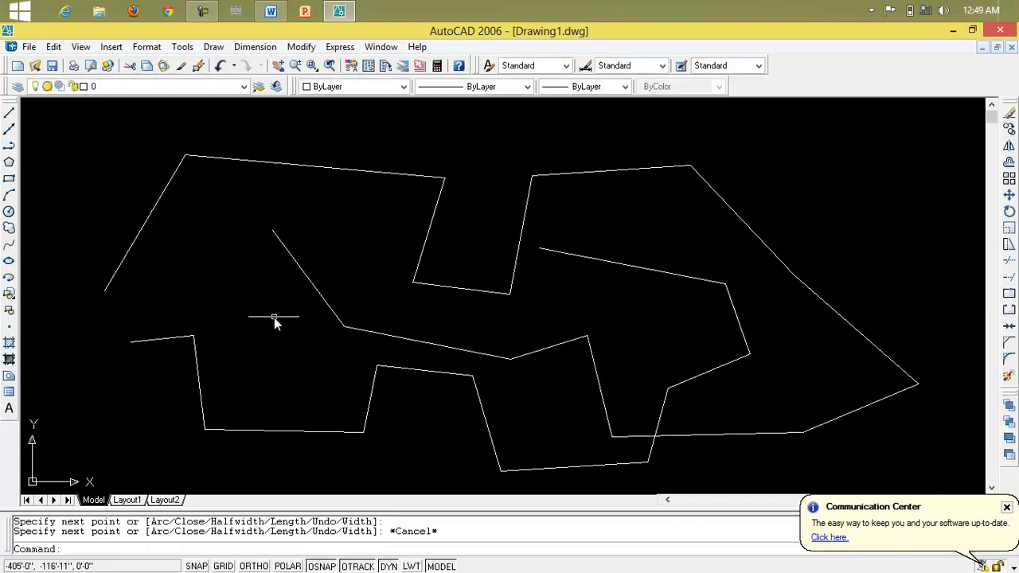
Erase the whole zigzag polyline and undo the erasure.
left_click(161, 202)
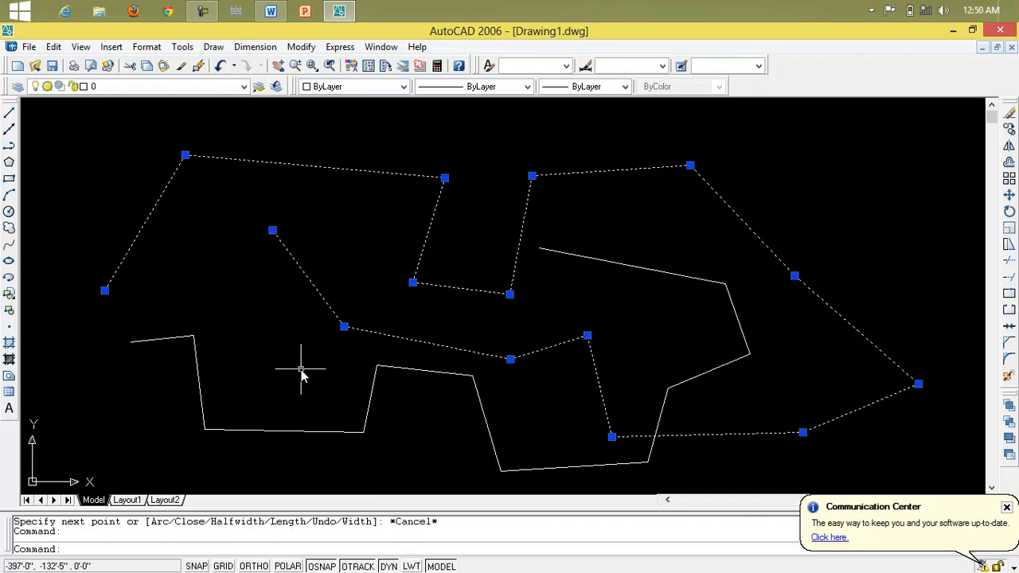
key("Delete")
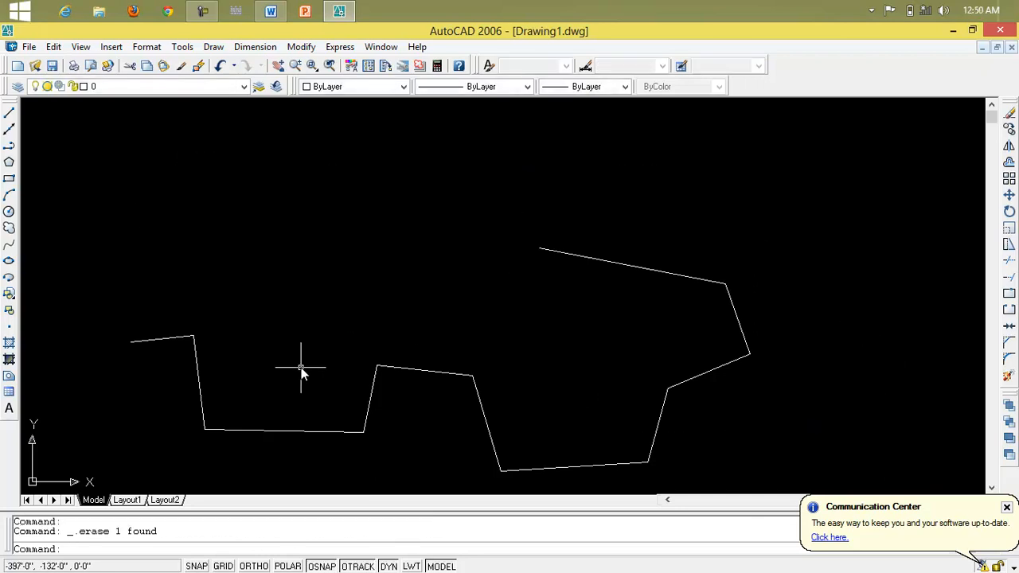
key("ctrl+z")
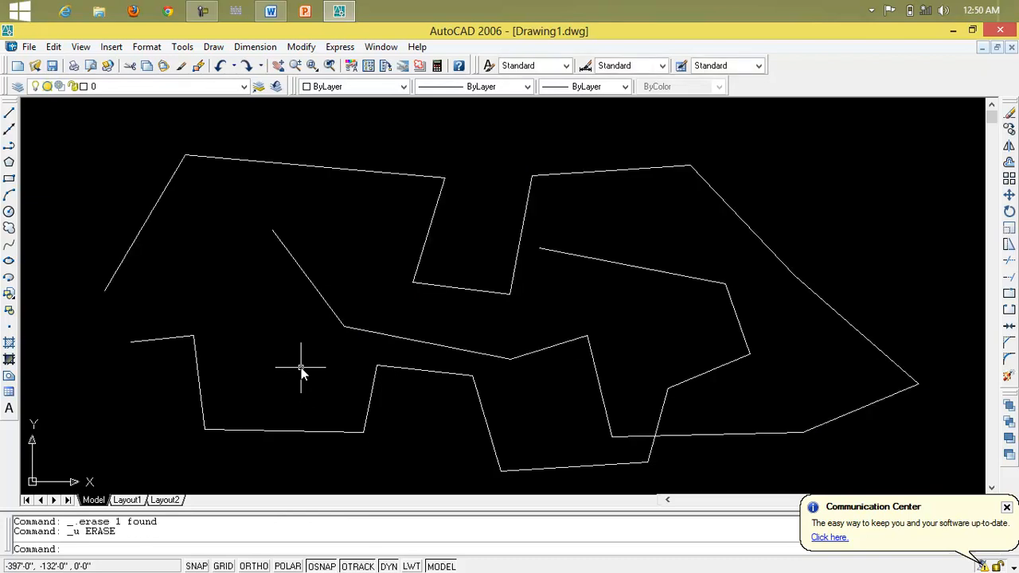
Select the three leftmost lower lines and the steep line right of centre to inspect their separate grips, clearing each selection.
left_click(177, 341)
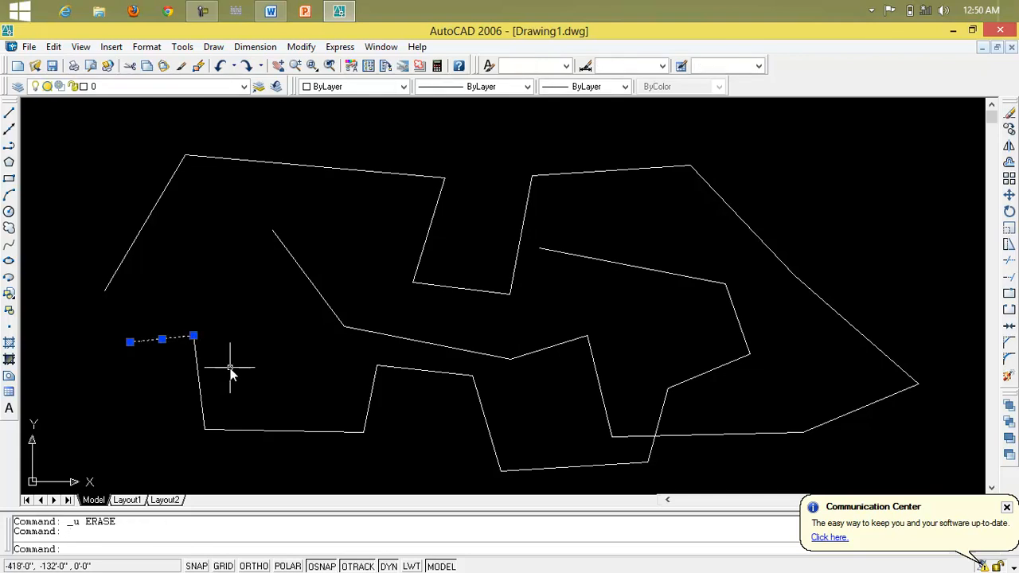
left_click(199, 386)
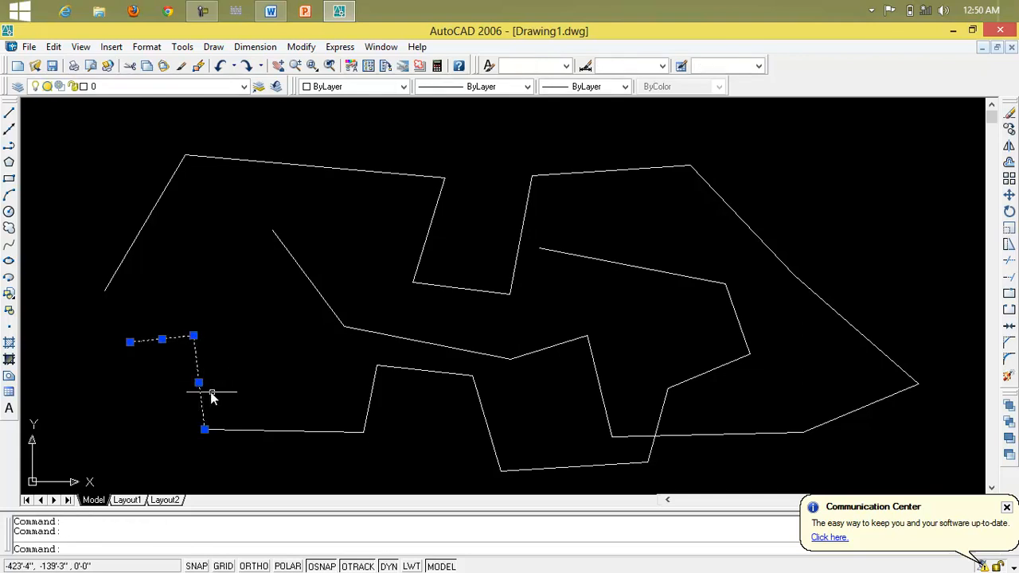
left_click(262, 431)
key("Escape")
key("Escape")
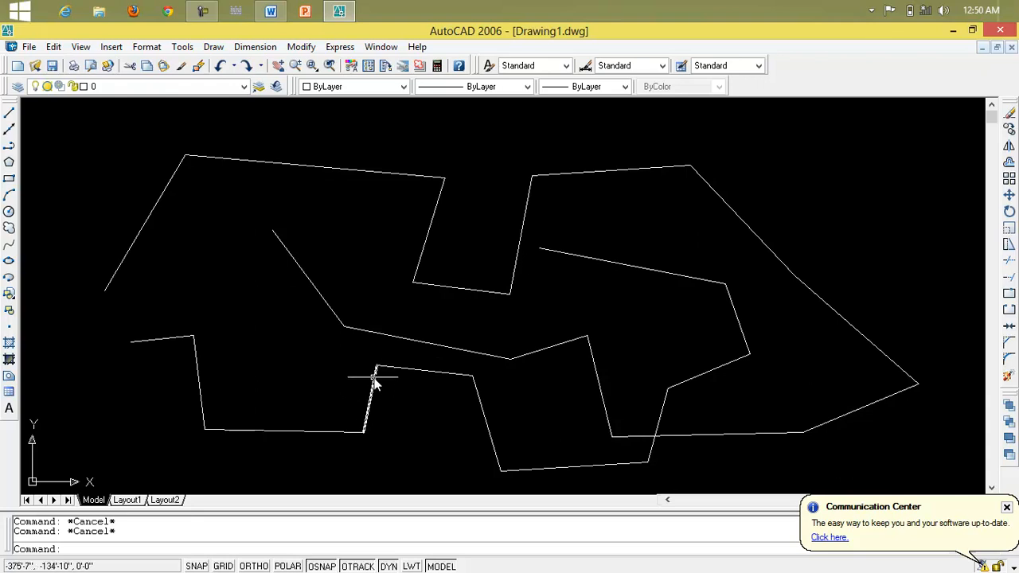
left_click(482, 422)
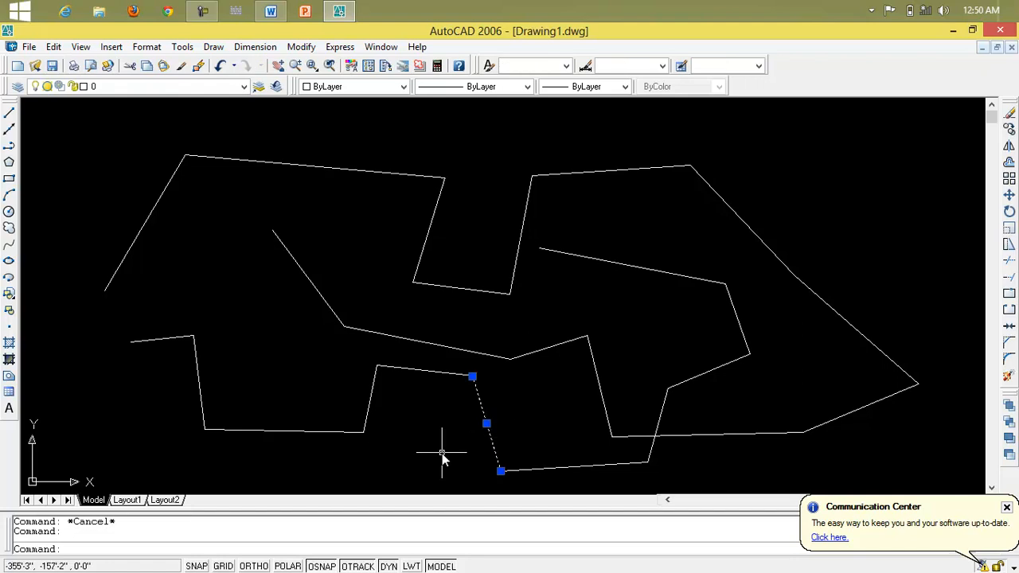
left_click(458, 402)
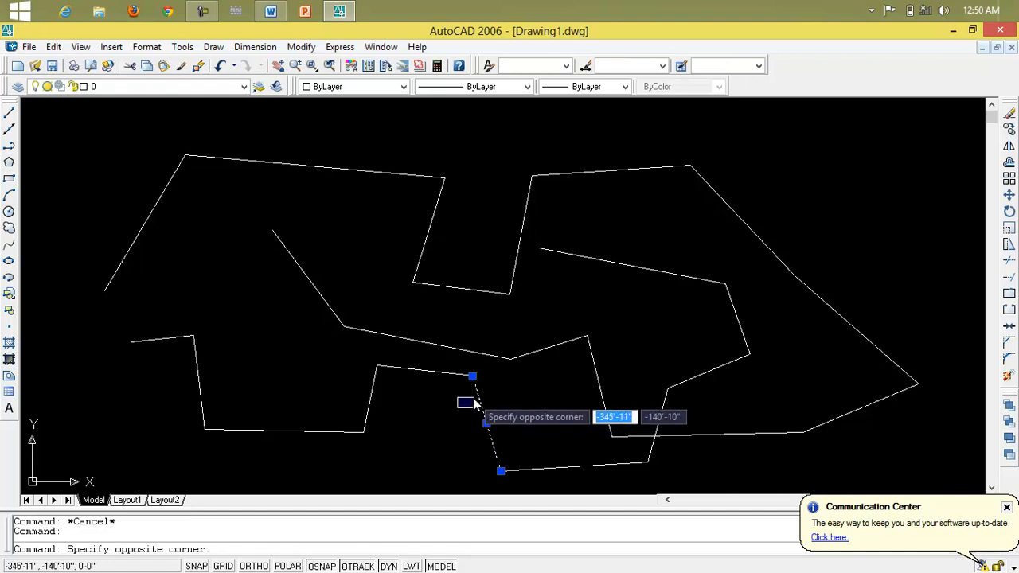
key("Escape")
key("Escape")
Examine at close range the corner where the middle lower line meets the steep line.
scroll(474, 390, "up", 5)
scroll(424, 289, "up", 3)
scroll(510, 317, "up", 1)
scroll(586, 364, "up", 3)
scroll(356, 208, "up", 1)
scroll(356, 208, "up", 7)
scroll(370, 219, "up", 2)
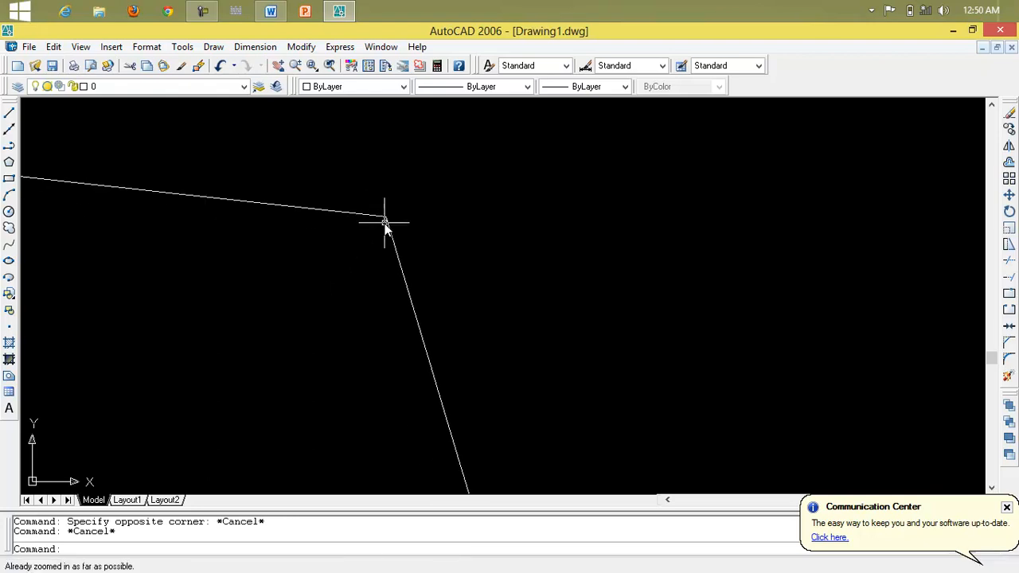
Zoom to the drawing extents and re-examine the same line joint at maximum magnification, checking the selection of its segments.
type("z")
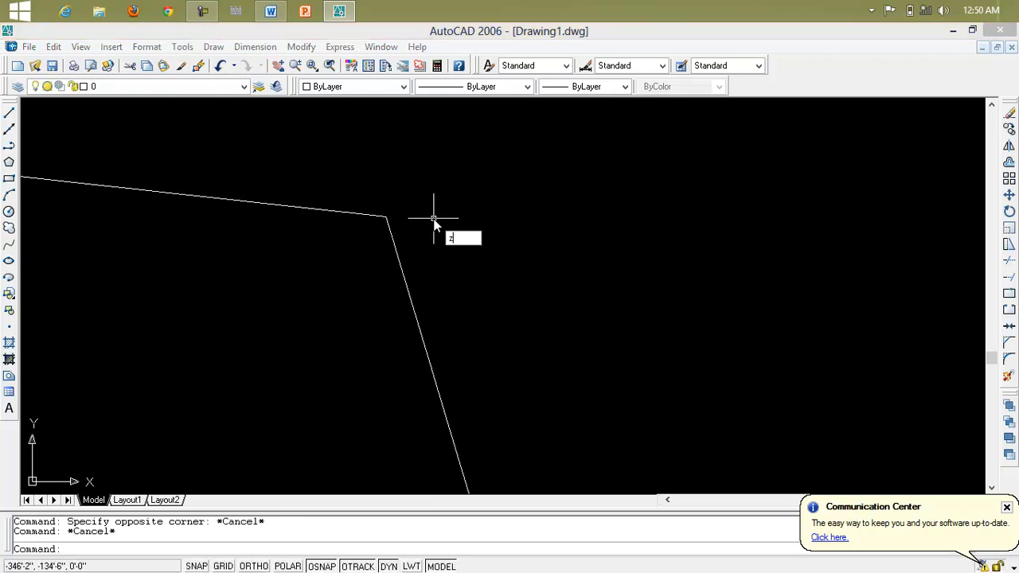
key("Return")
type("e")
key("Return")
scroll(478, 335, "up", 3)
scroll(409, 335, "up", 3)
middle_click_drag(173, 110, 303, 295)
scroll(319, 326, "down", 1)
scroll(288, 314, "up", 1)
middle_click_drag(375, 221, 323, 247)
scroll(331, 242, "up", 1)
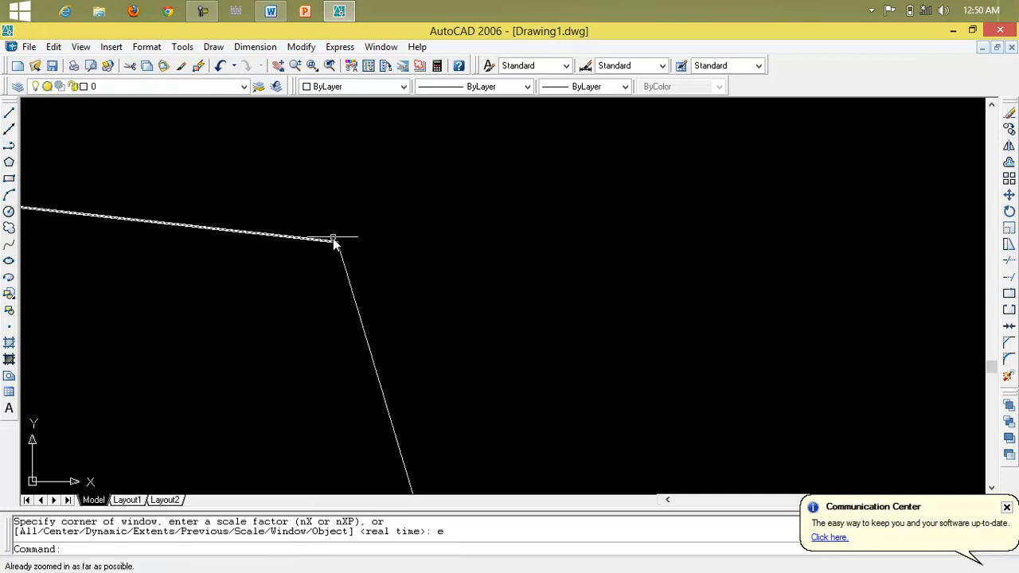
scroll(333, 244, "up", 2)
left_click(333, 244)
key("Escape")
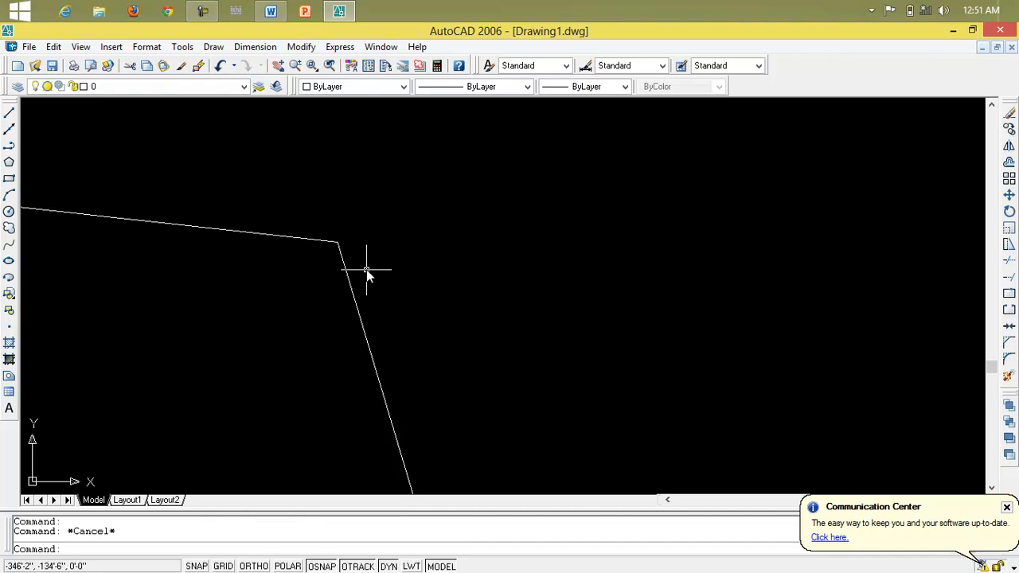
Return to a view of the whole drawing, select the zigzag polyline to inspect its grips, and clear the selection.
scroll(341, 247, "down", 3)
scroll(340, 247, "down", 5)
scroll(337, 246, "up", 5)
scroll(339, 239, "down", 3)
middle_click_drag(339, 239, 387, 307)
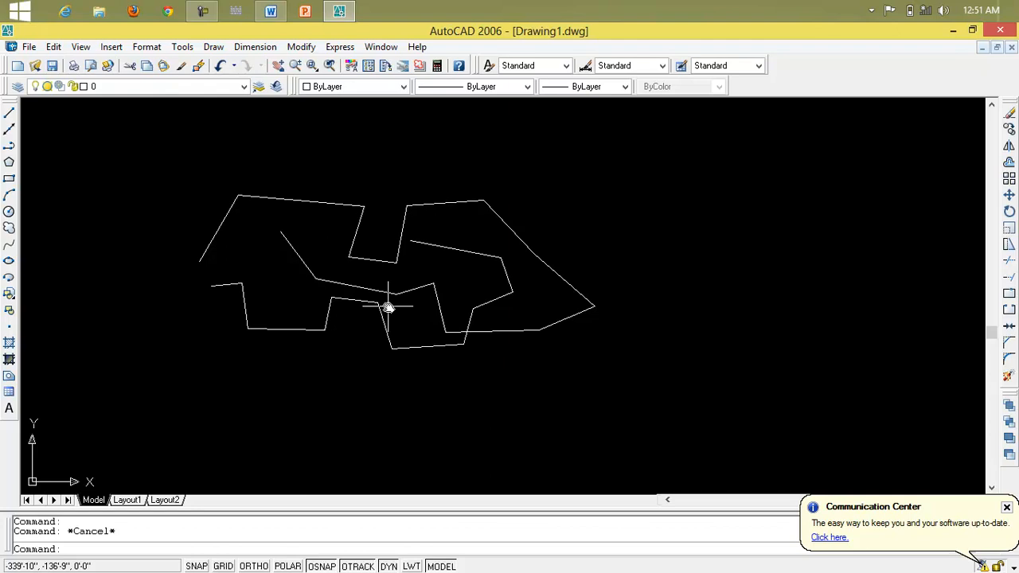
left_click(404, 217)
left_click(405, 219)
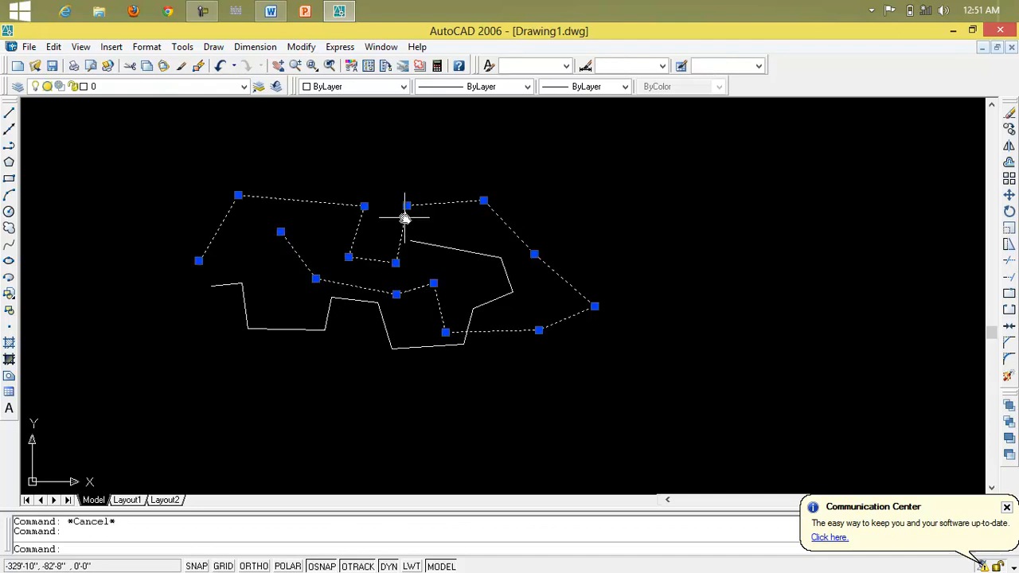
left_click(356, 342)
key("Escape")
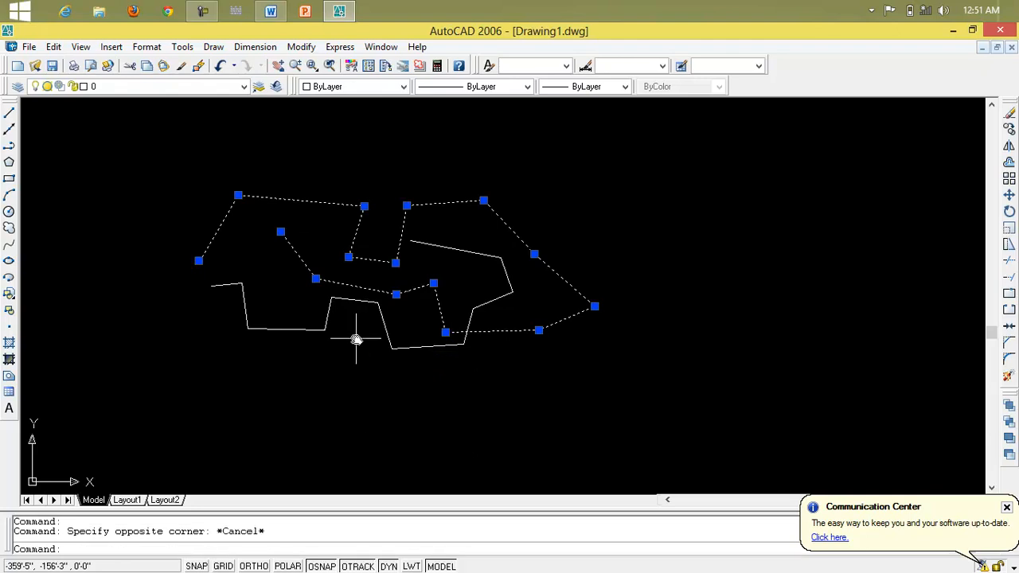
key("Escape")
Move the lower-left horizontal line straight down by its midpoint grip, away from its neighbouring lines.
left_click(324, 330)
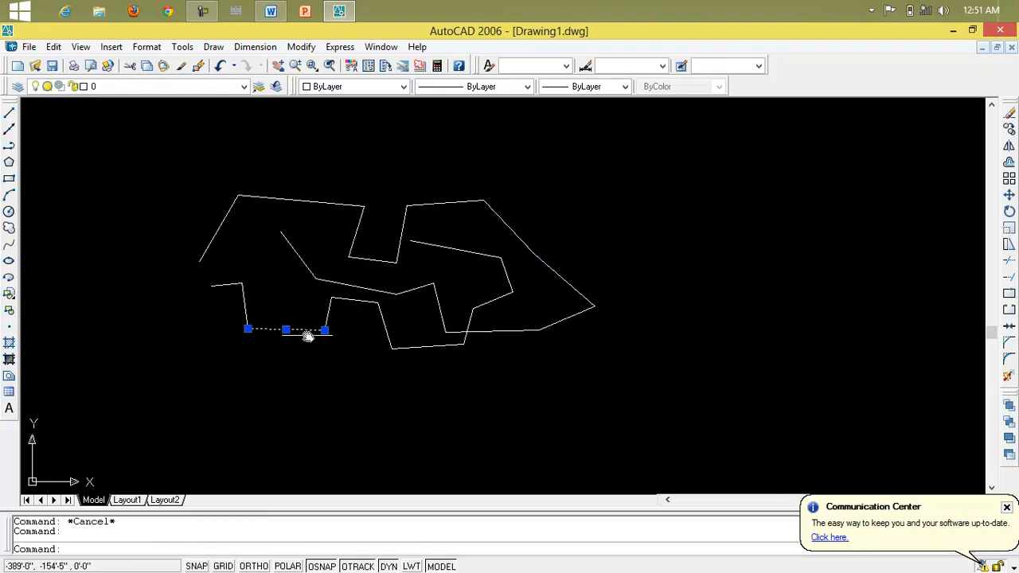
left_click(287, 329)
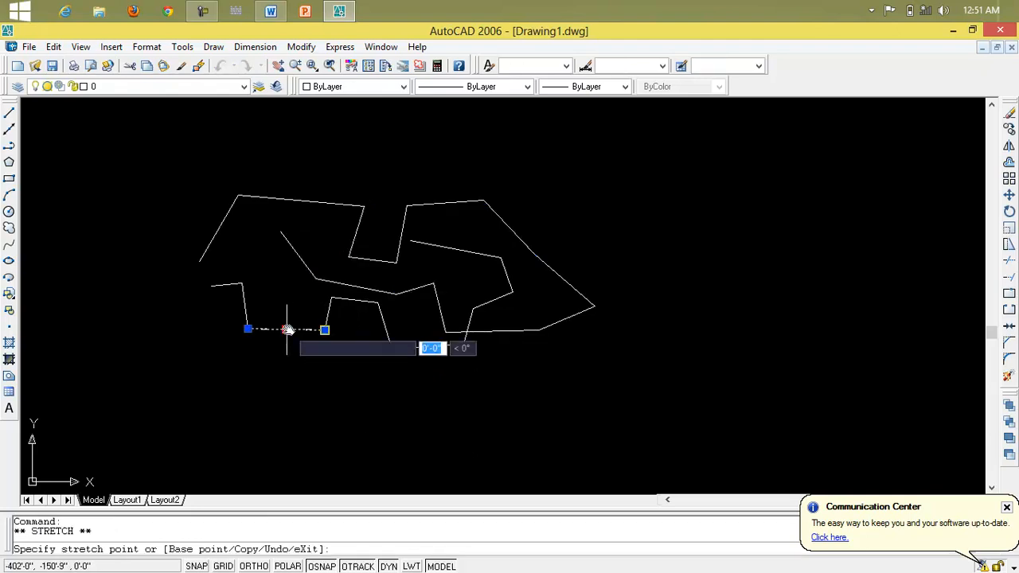
left_click(287, 380)
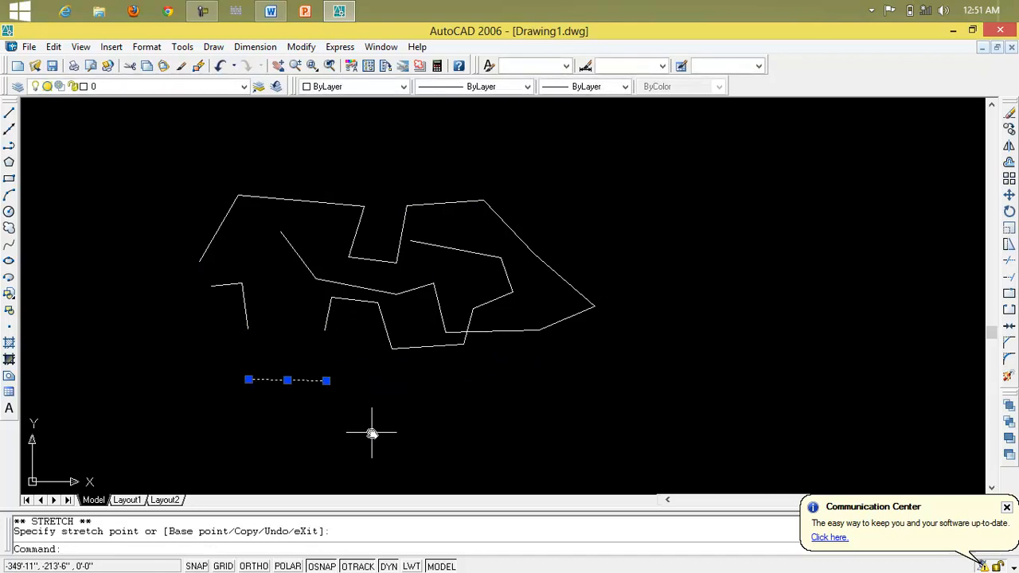
Select the zigzag polyline and stretch the two upper corners of its notch up and to the right by their grips.
left_click(320, 203)
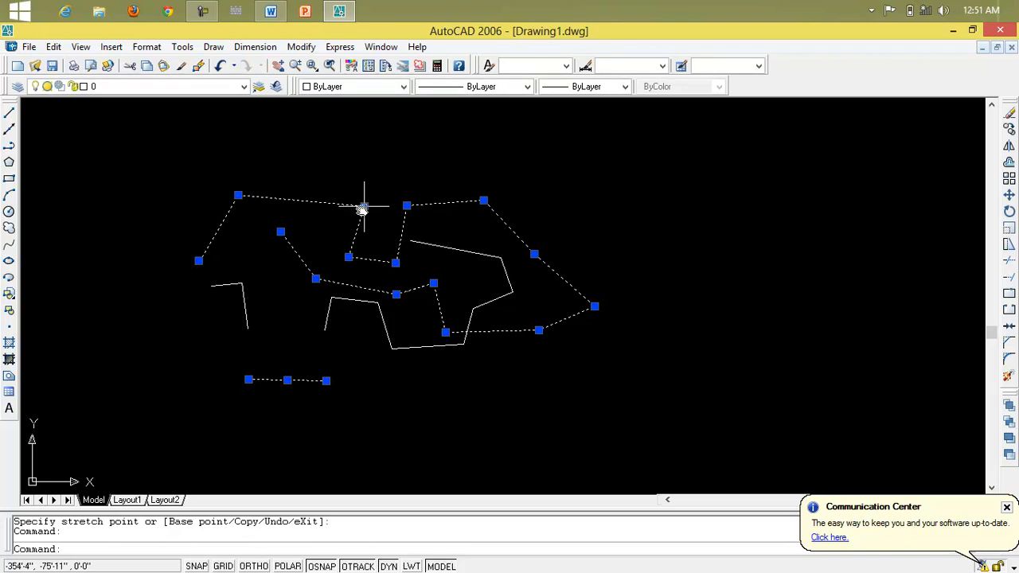
left_click(363, 206)
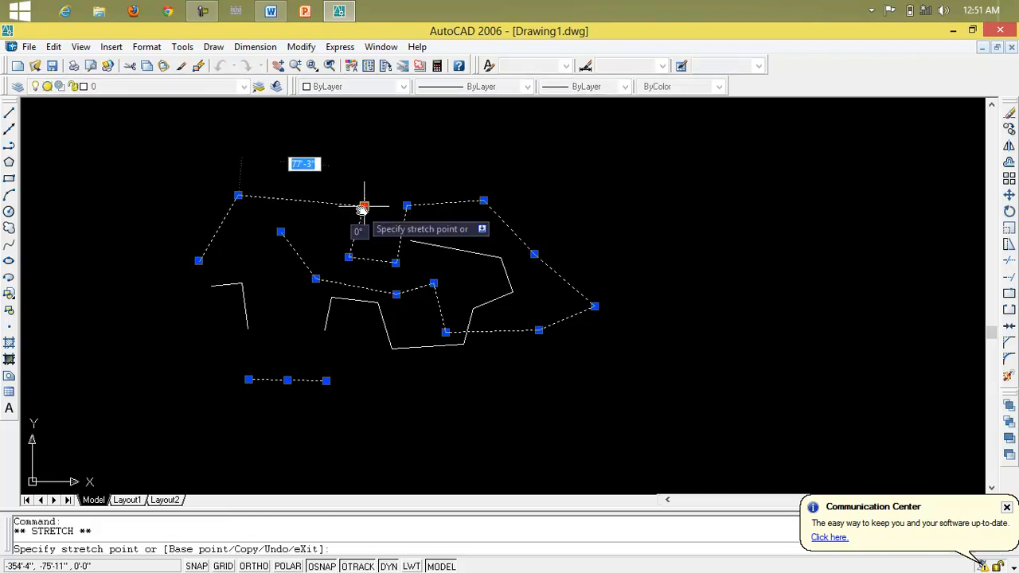
left_click(372, 165)
left_click(406, 205)
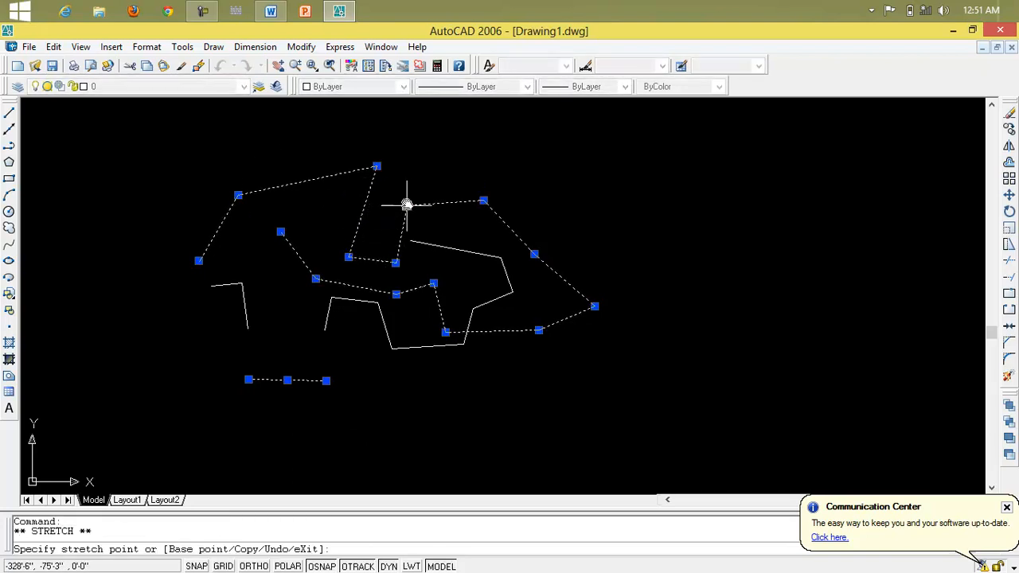
left_click(428, 182)
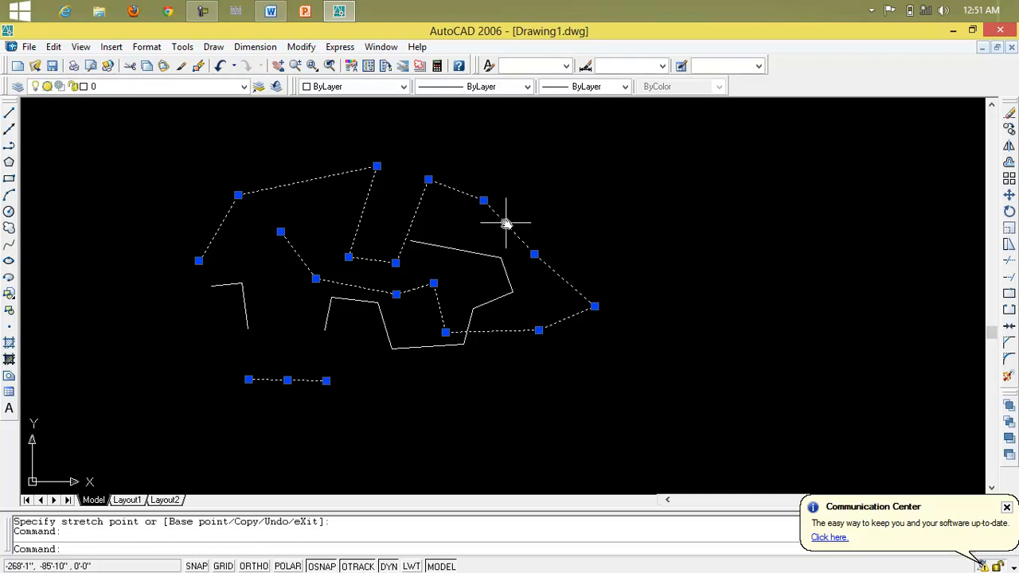
Stretch the vertex on the polyline's sloping right side up and outward until it lies almost directly above the rightmost vertex.
left_click(610, 186)
left_click(540, 268)
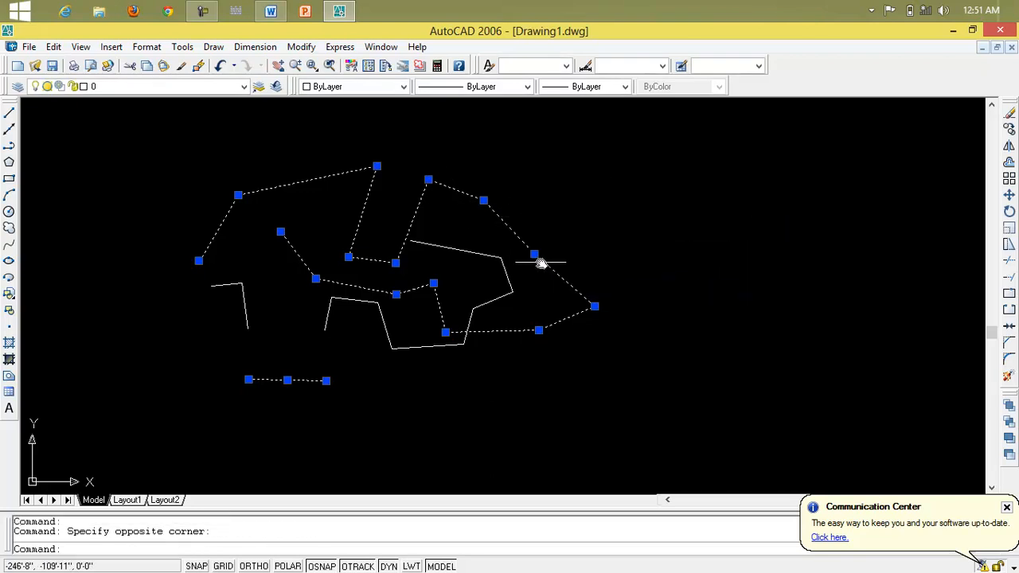
left_click(533, 255)
left_click(602, 205)
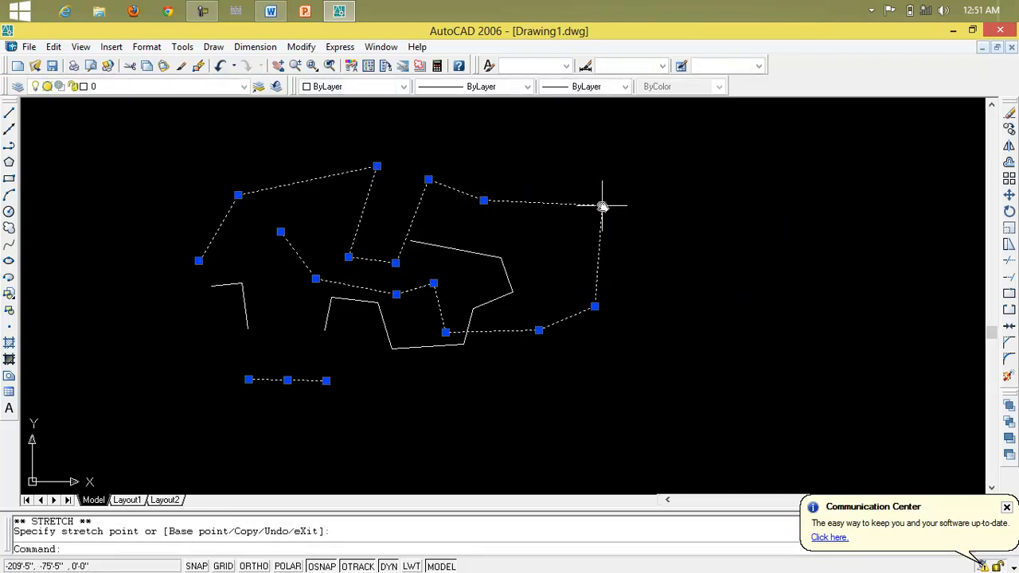
Move the lower-middle line segment down by its midpoint grip, away from its neighbours, and clear the selection.
left_click(405, 348)
left_click(428, 348)
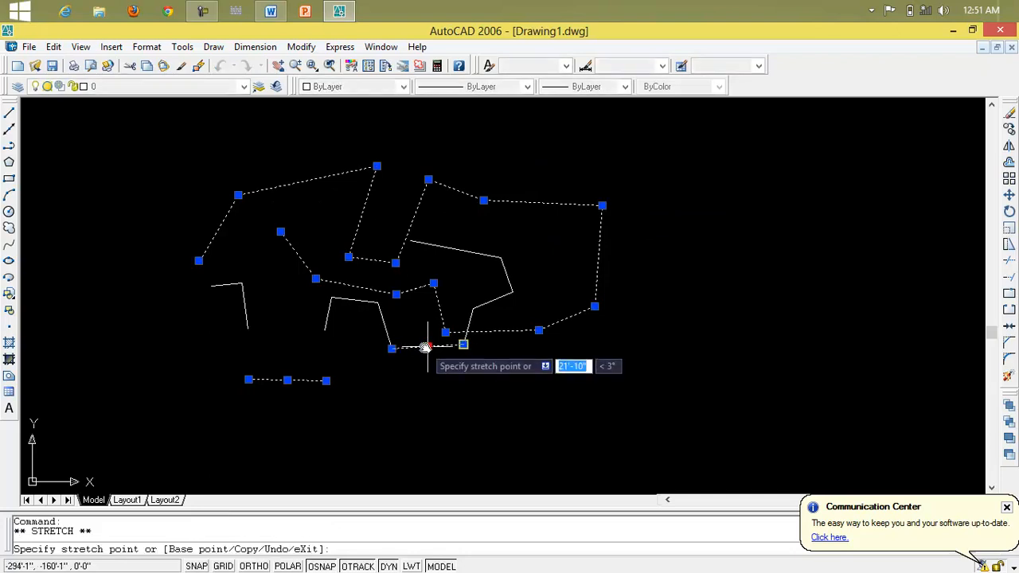
left_click(441, 412)
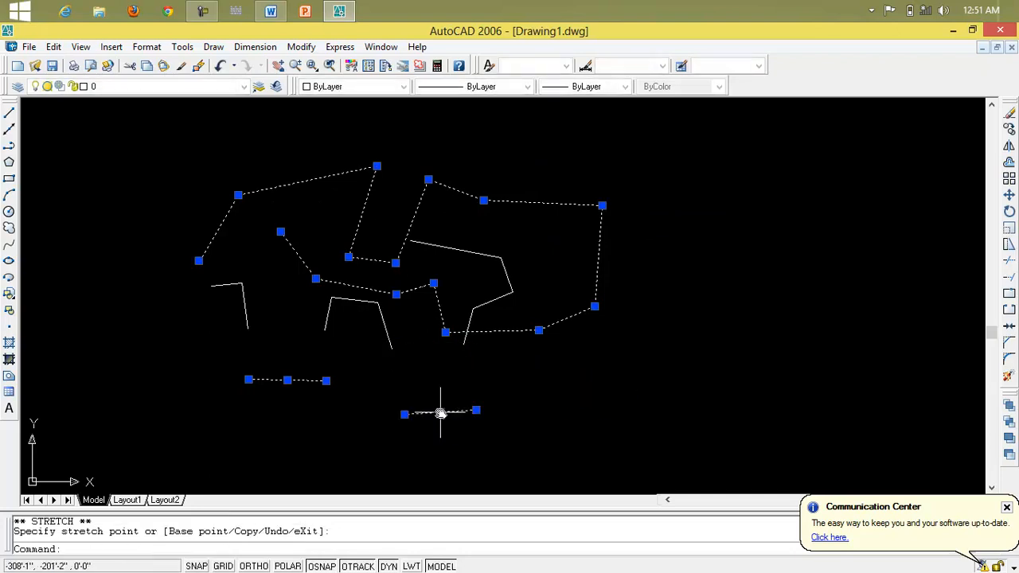
left_click(561, 448)
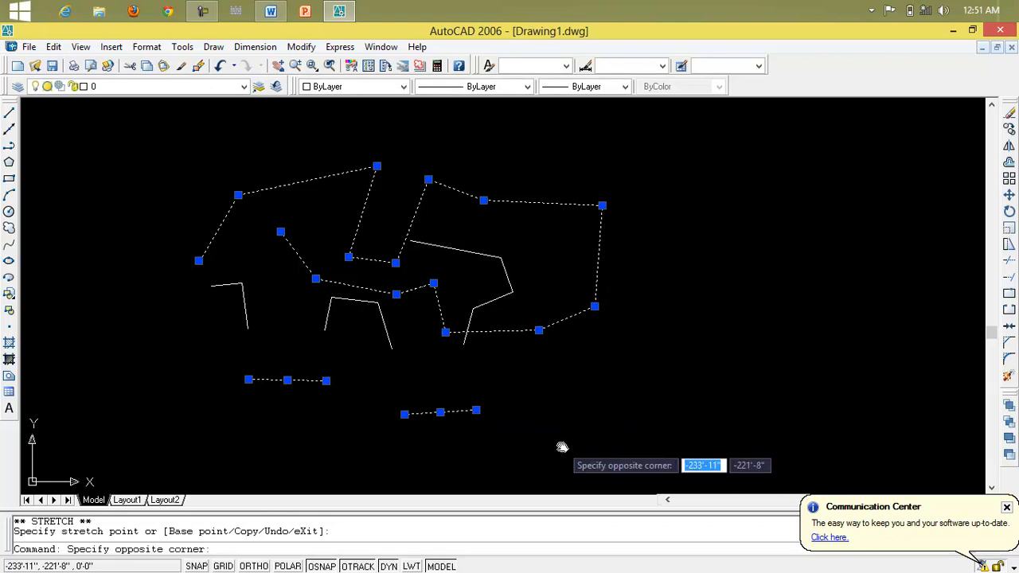
left_click(560, 442)
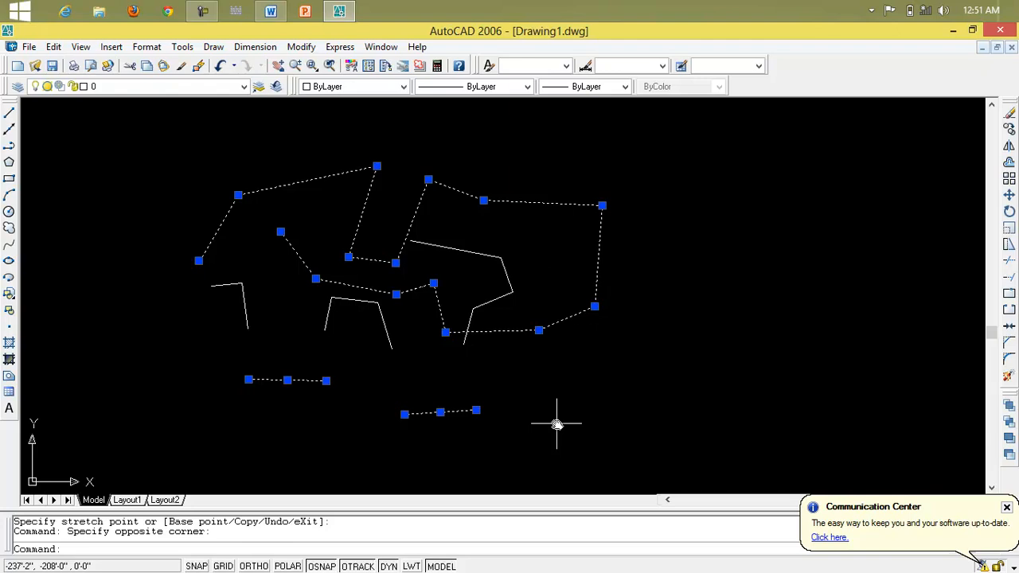
key("Escape")
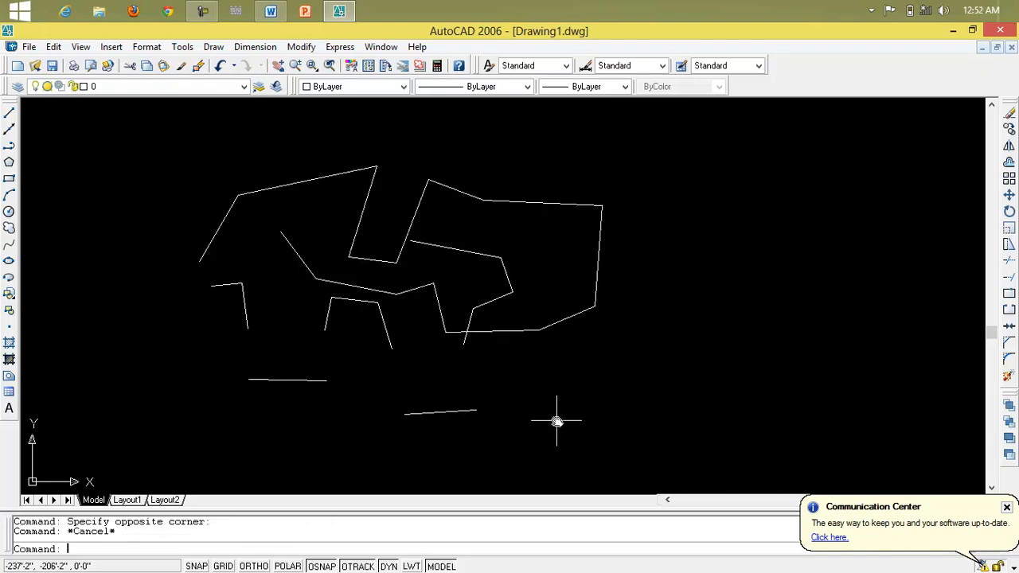
key("Escape")
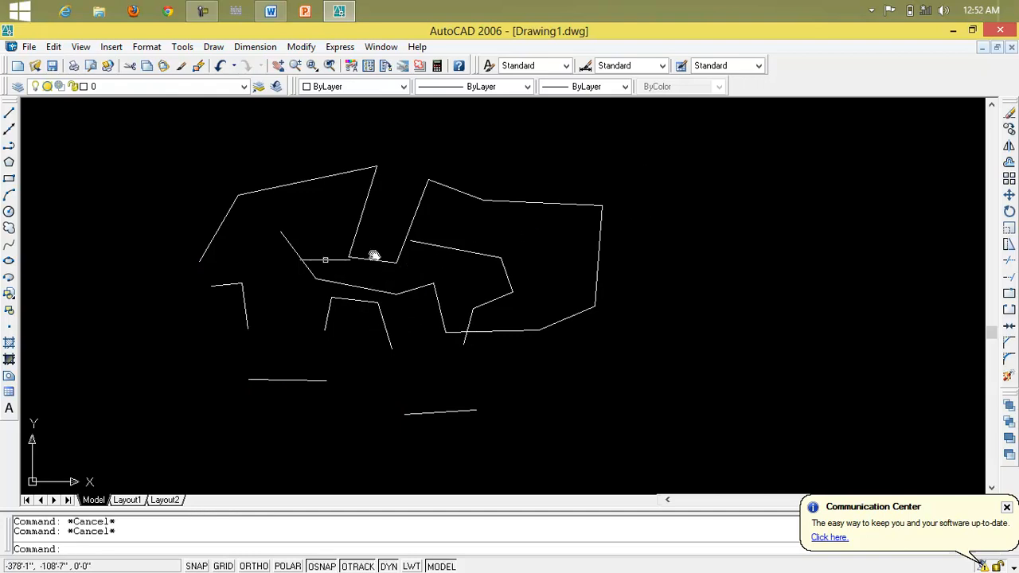
left_click(8, 146)
left_click(130, 221)
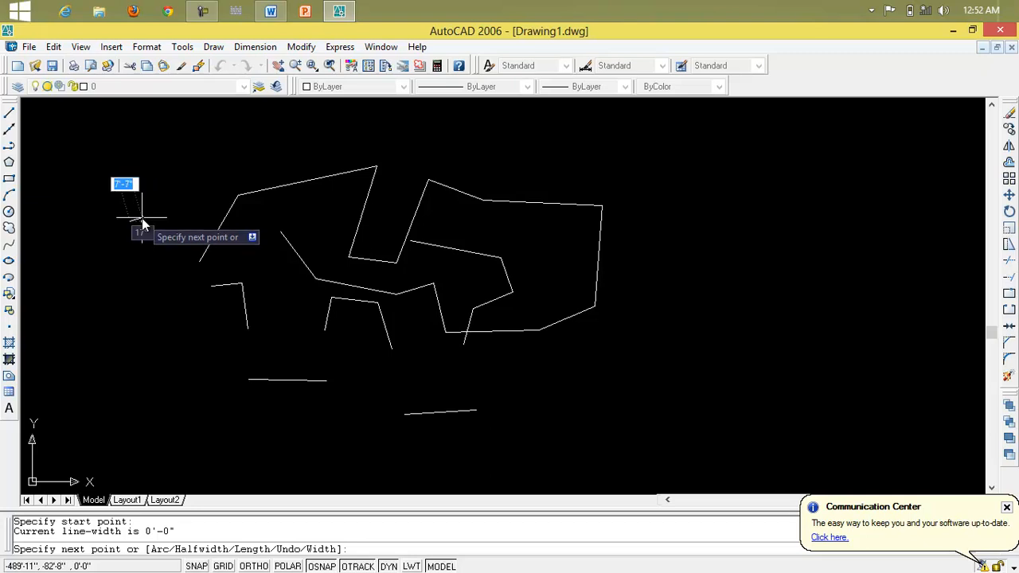
key("Escape")
key("Escape")
key("Escape")
left_click(10, 113)
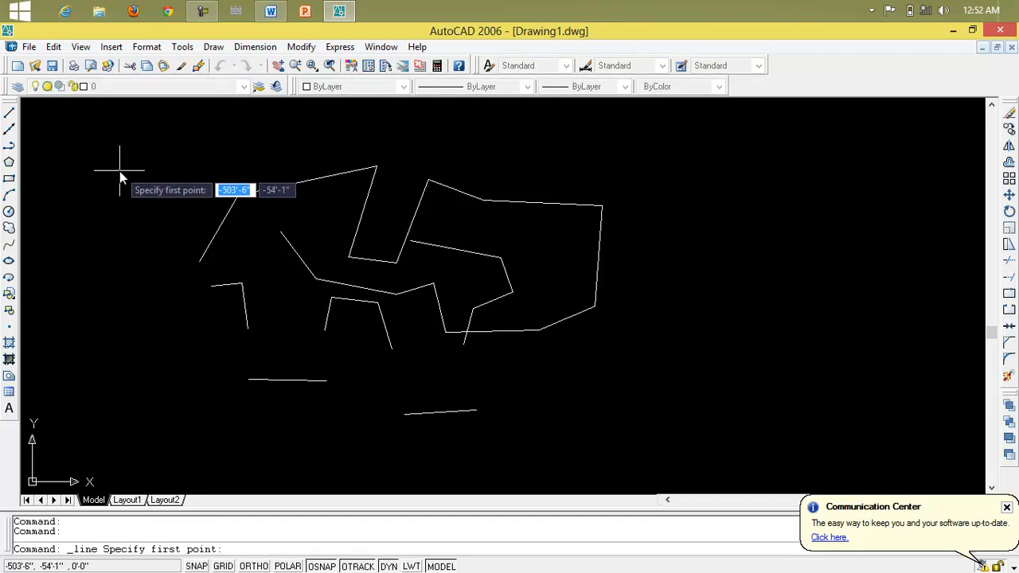
key("Escape")
key("Escape")
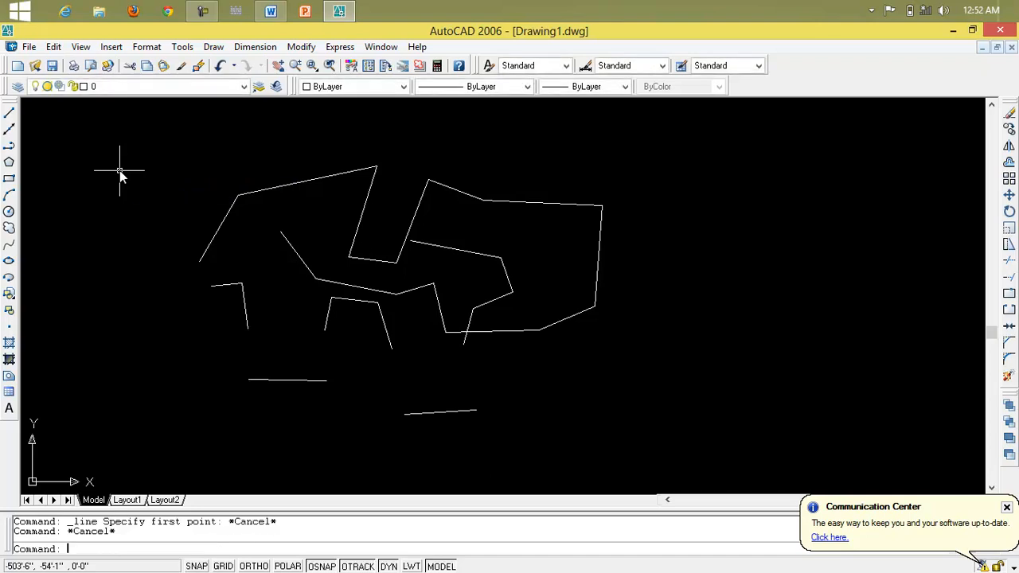
Draw a fan of construction lines radiating in different directions from one point just right of the polyline's upper-right corner.
left_click(10, 130)
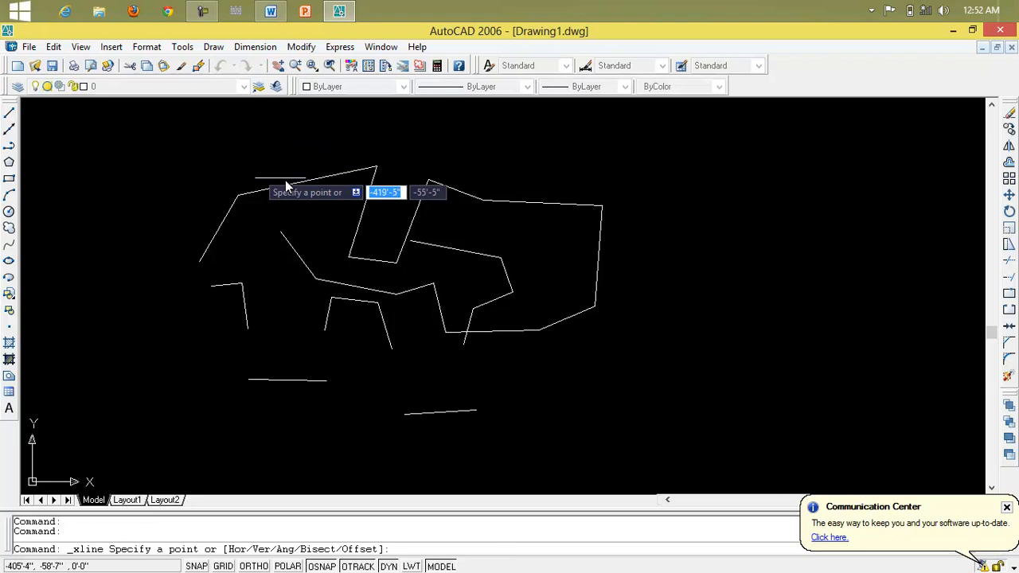
left_click(656, 191)
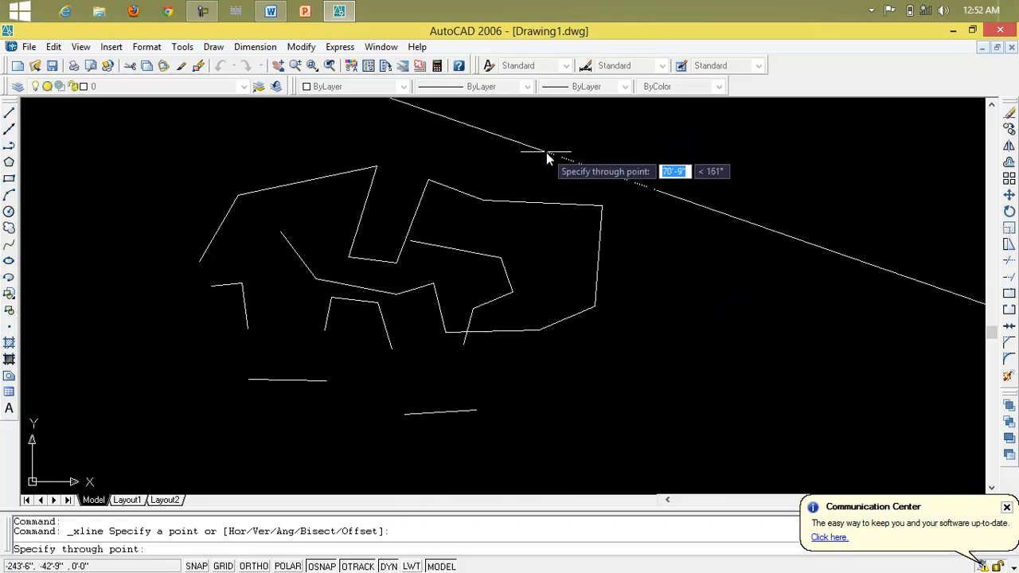
left_click(616, 111)
left_click(568, 182)
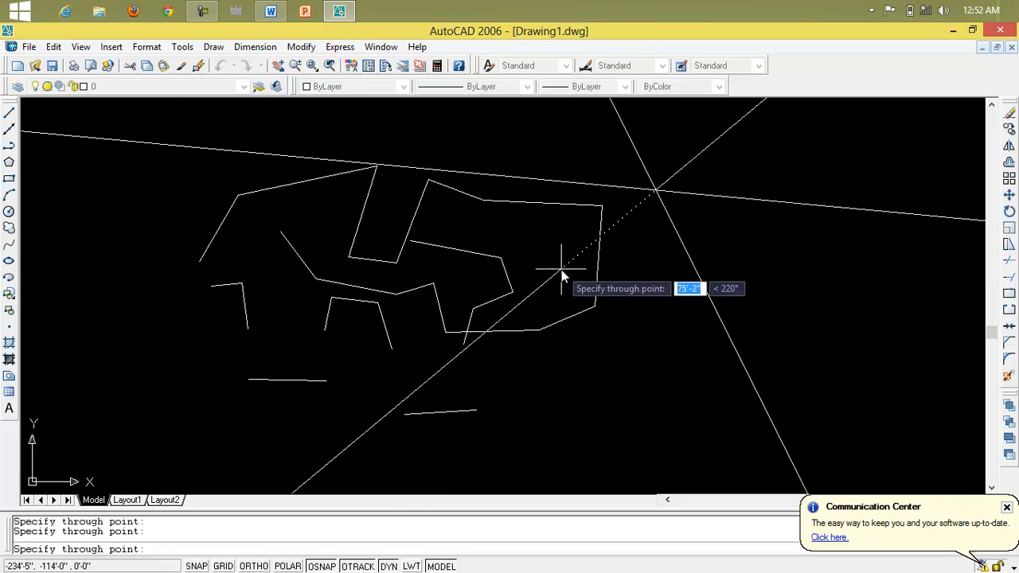
left_click(649, 315)
left_click(739, 297)
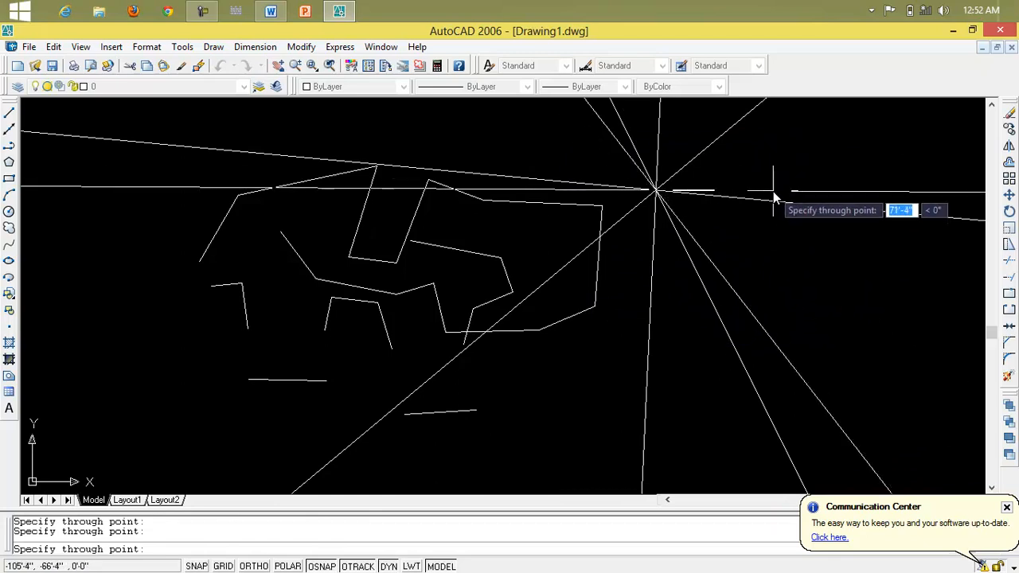
left_click(773, 191)
left_click(771, 162)
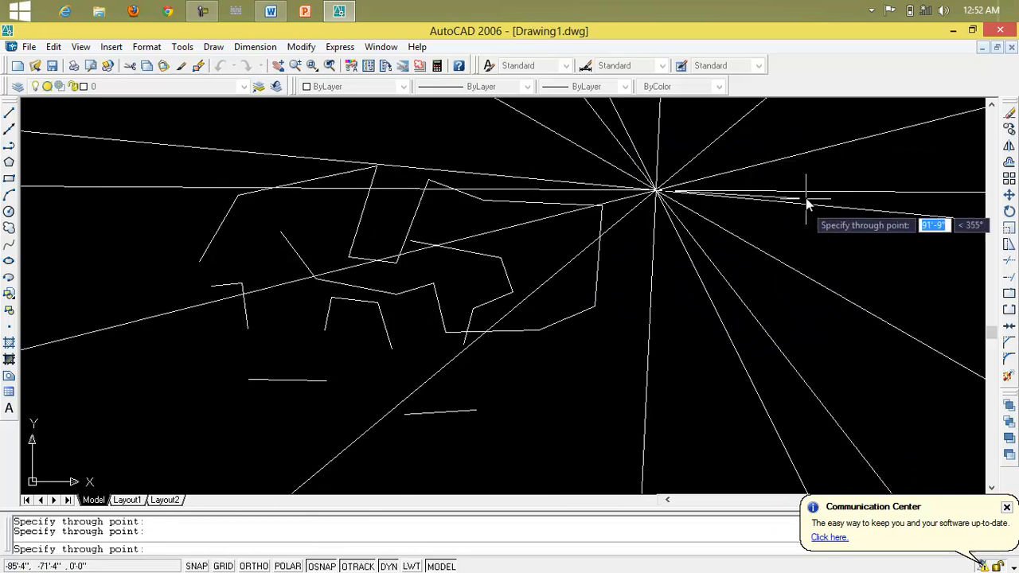
left_click(669, 163)
key("Escape")
Erase the construction lines together with the polyline using a crossing selection around the fan's centre.
left_click(742, 231)
left_click(568, 139)
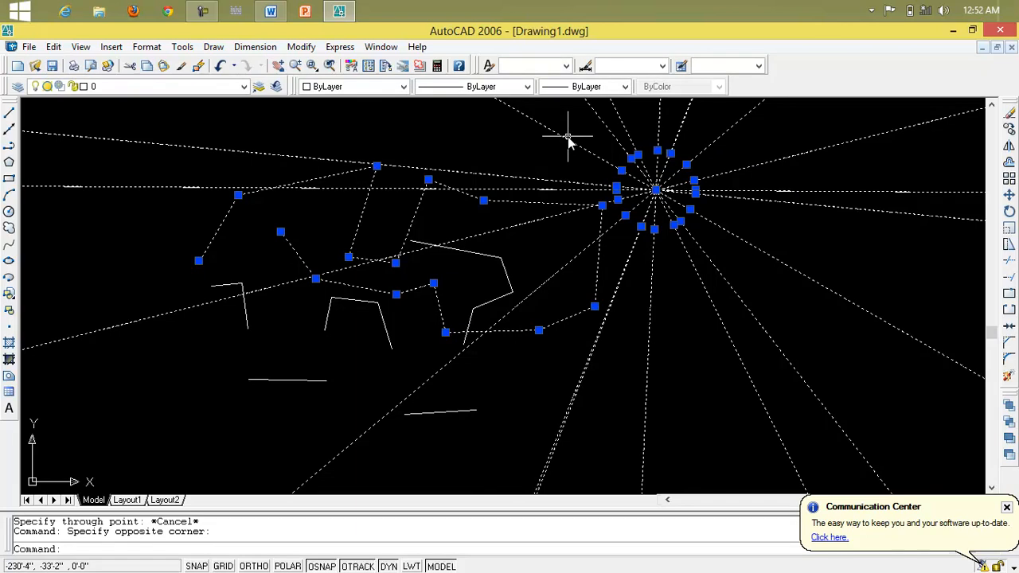
key("Delete")
Erase all remaining separate line segments with one crossing selection and minimize the program to show the desktop.
left_click(568, 138)
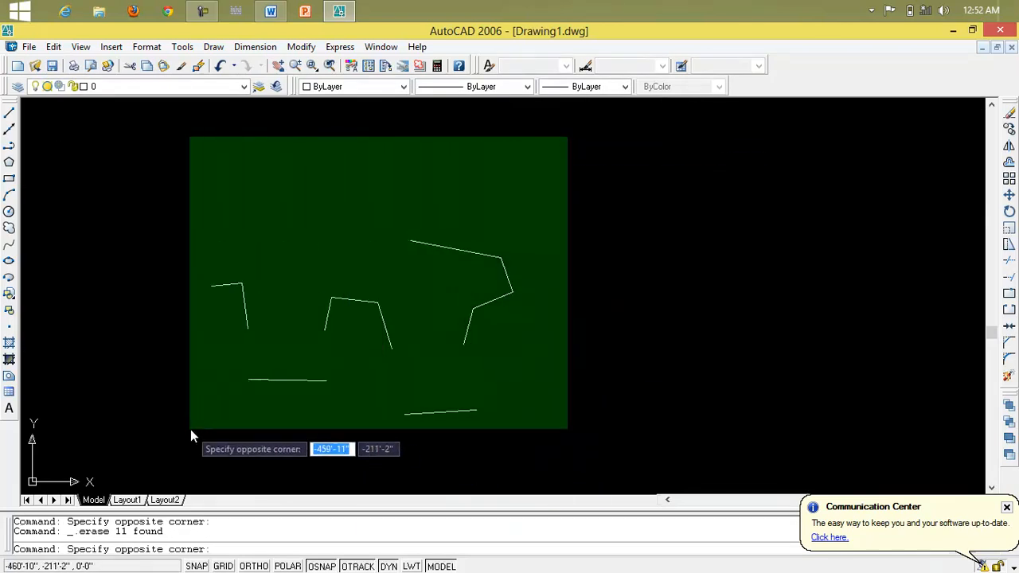
left_click(199, 433)
key("Delete")
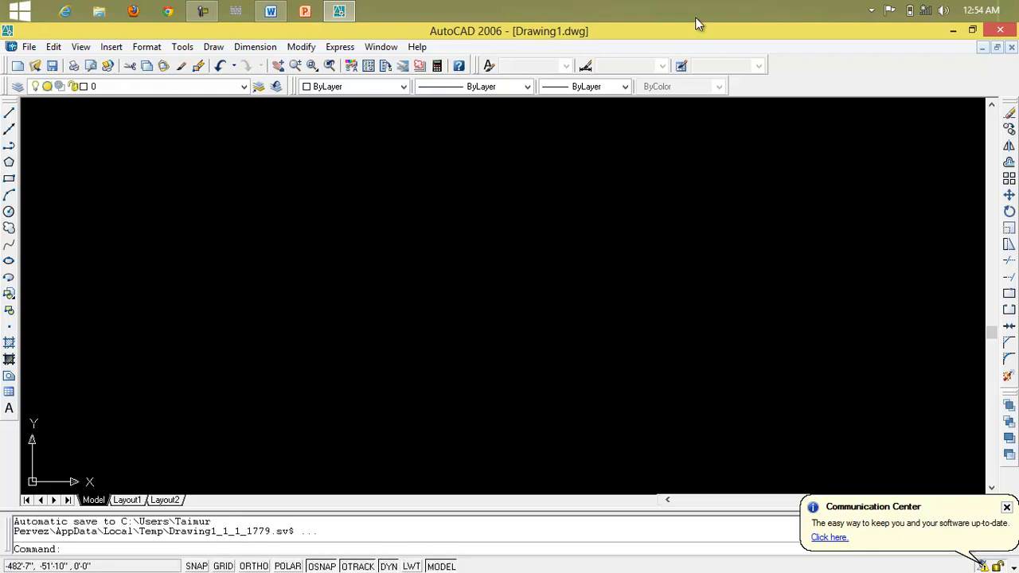
left_click(953, 30)
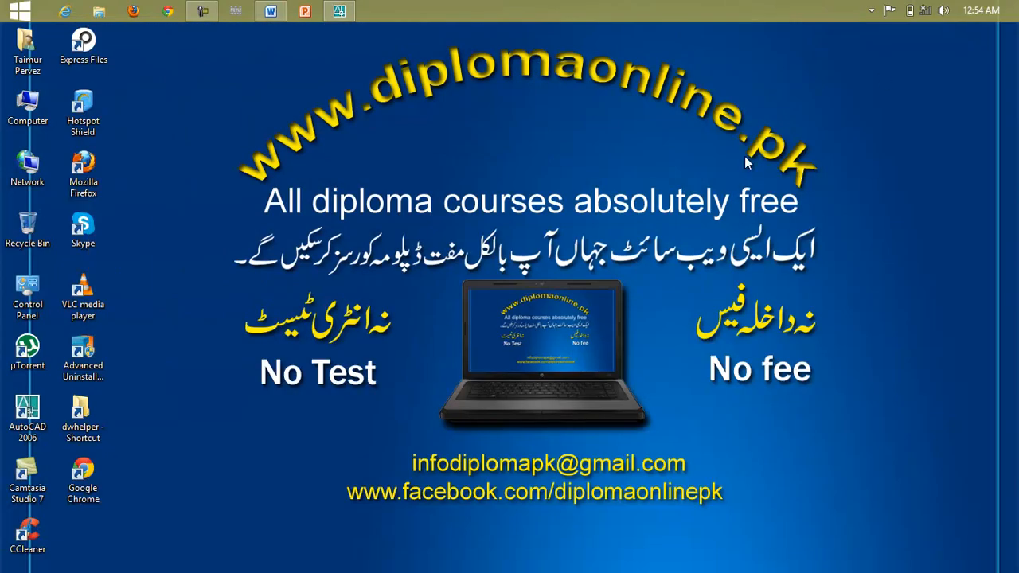